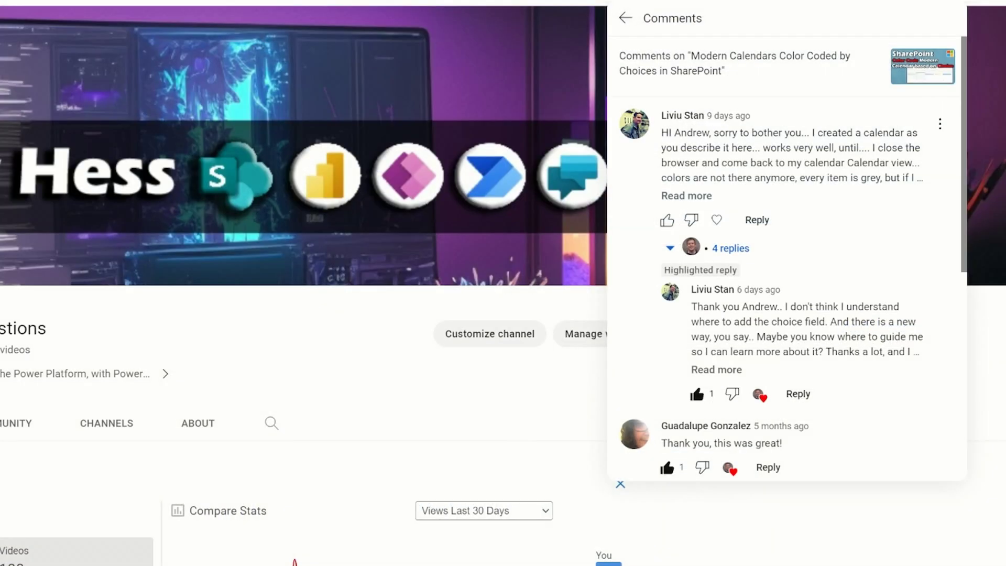
Expand the viewer's comment about calendar colours and highlight the words 'all grey'.
left_click(686, 196)
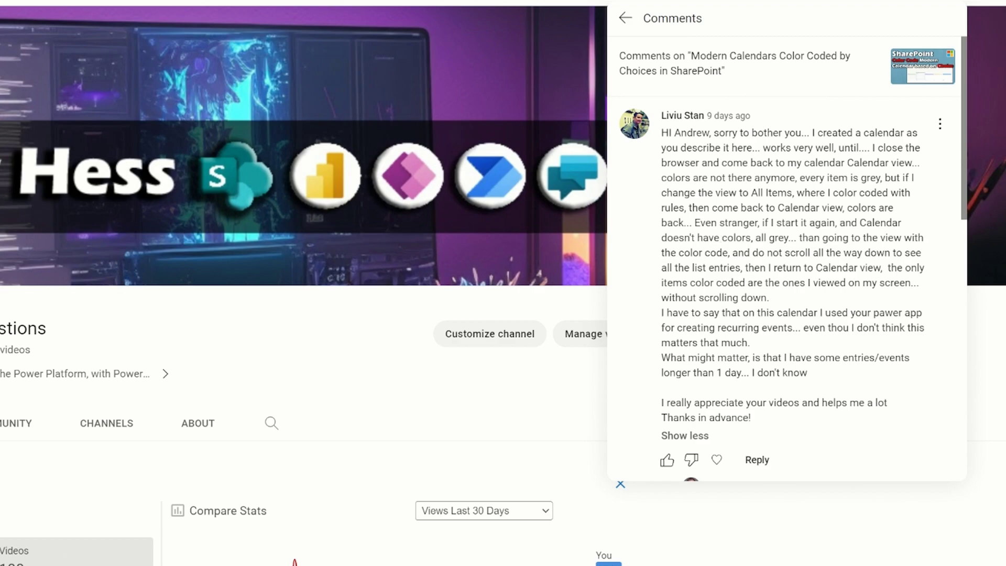
left_click_drag(755, 237, 779, 237)
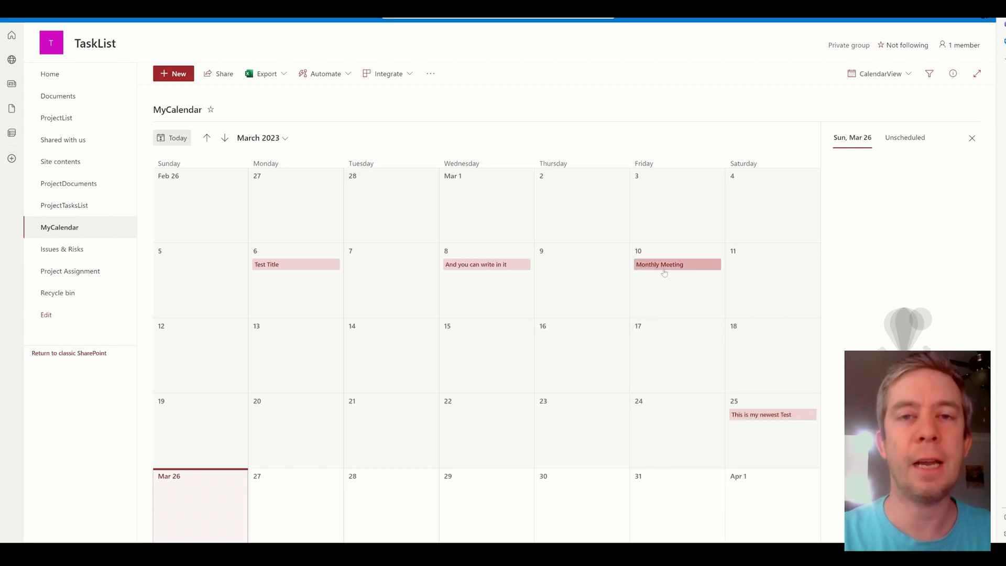
From MyCalendar's list settings, start a new column named LeaveType.
left_click(936, 20)
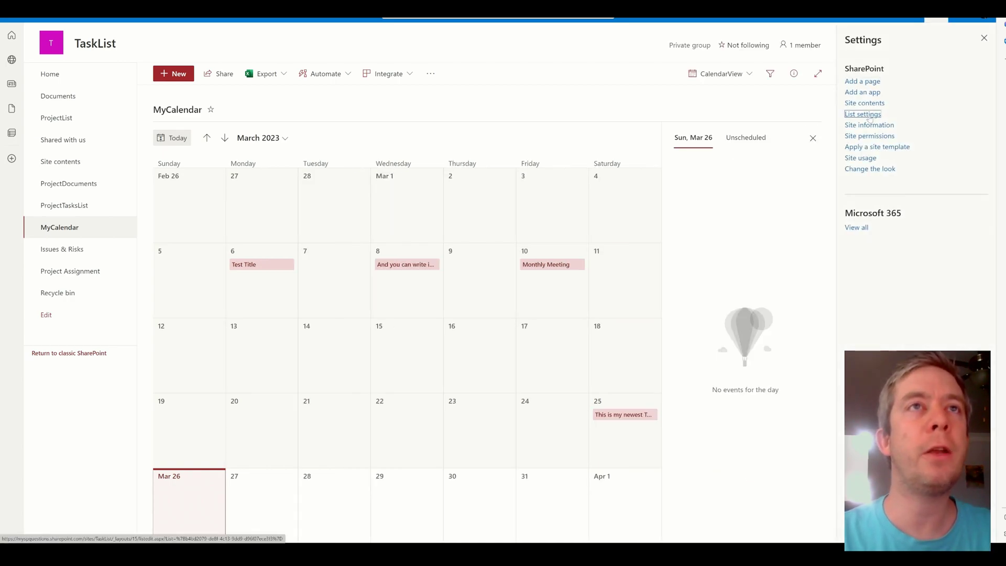
left_click(863, 115)
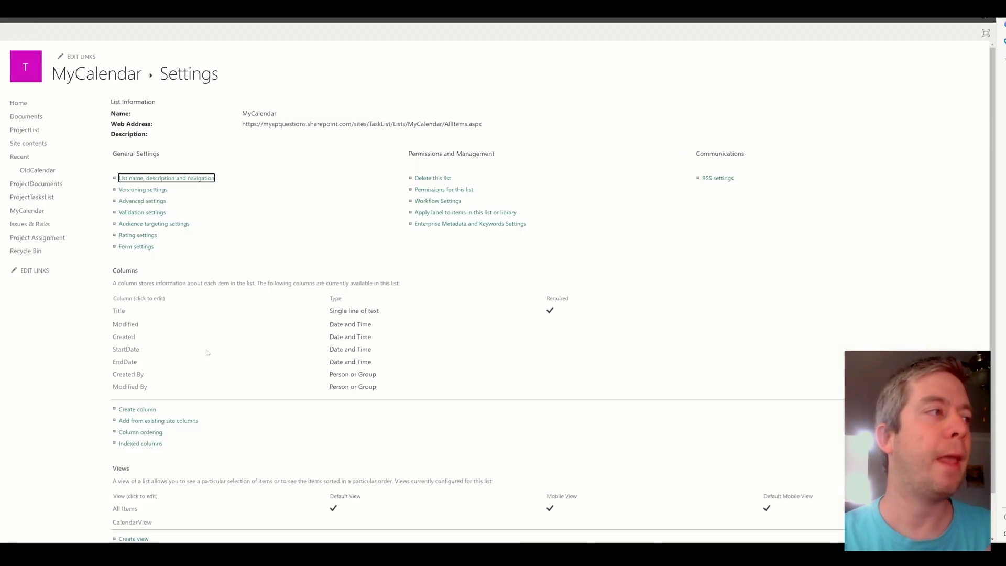
left_click(142, 413)
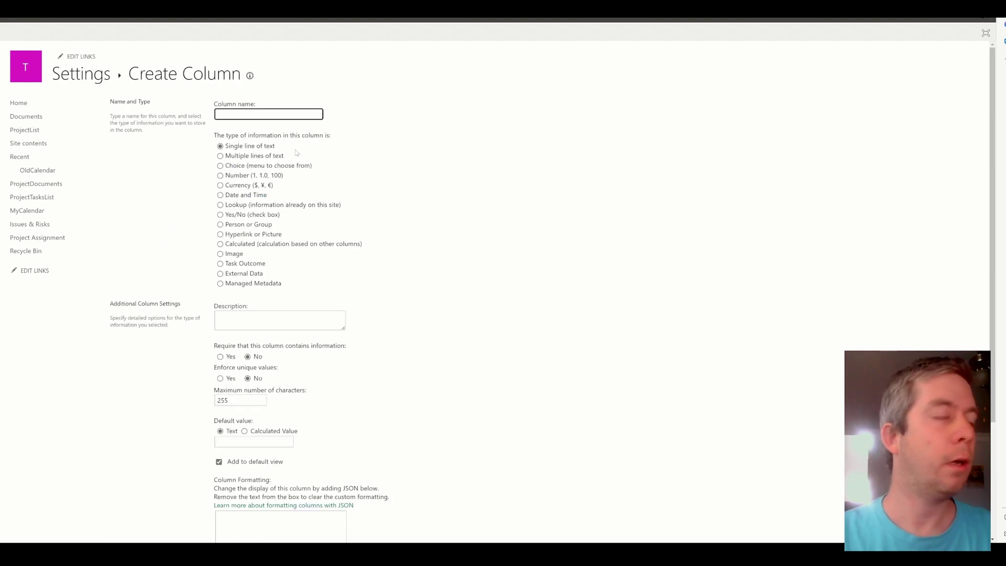
type("LeaveType")
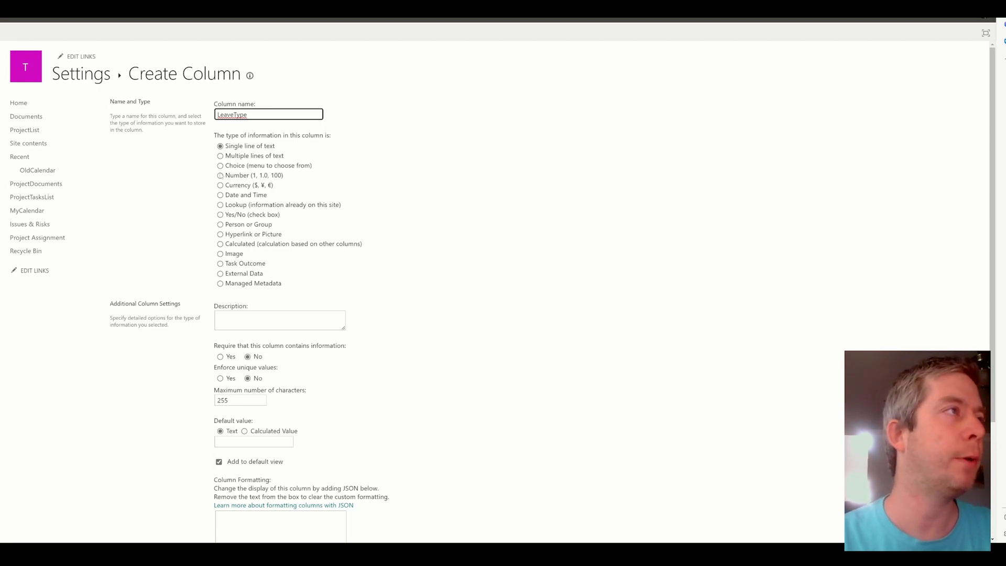
Make LeaveType a Choice column with the options Time Off, Vacation and Unpaid.
left_click(240, 166)
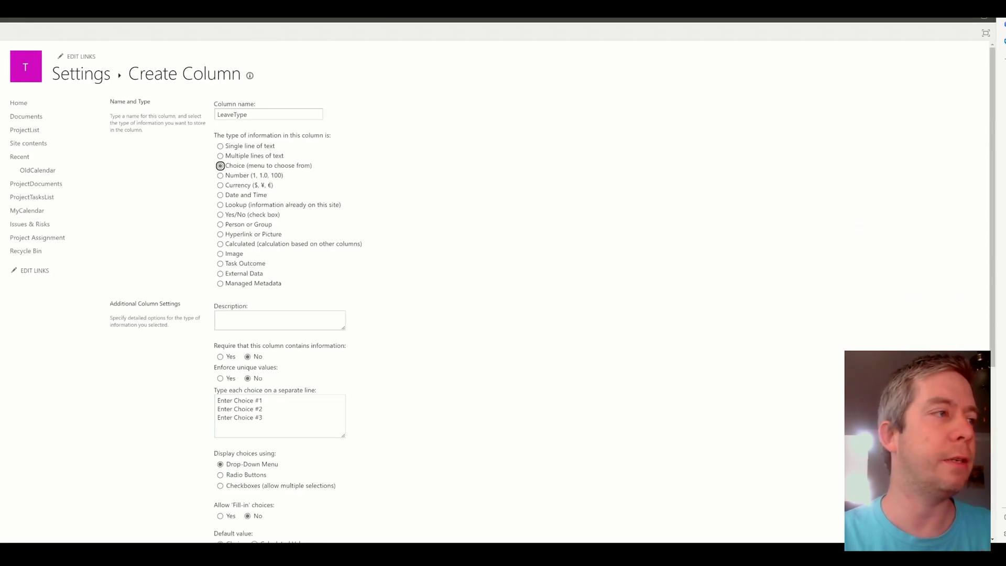
scroll(503, 293, "down", 4)
key("Tab")
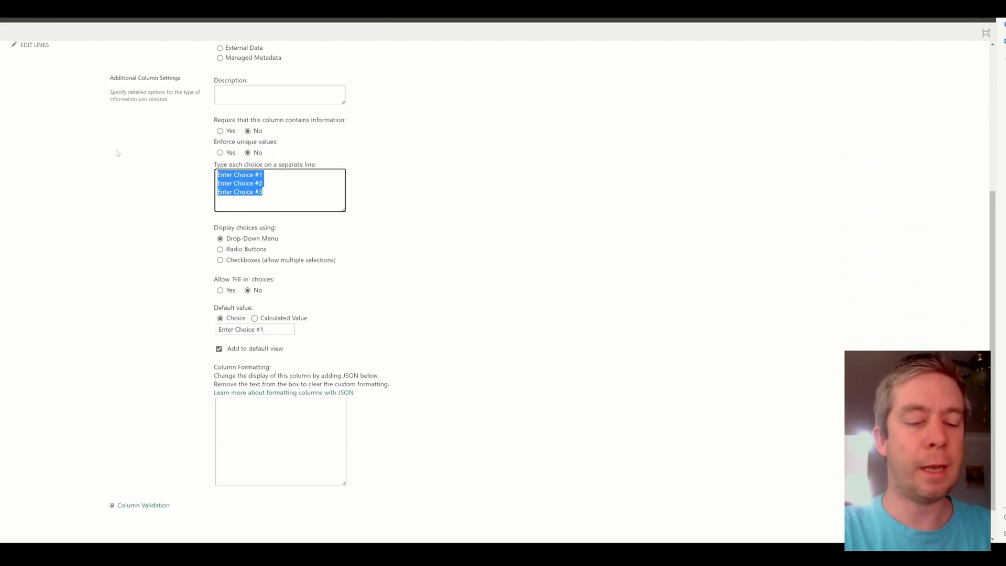
type("Time Off")
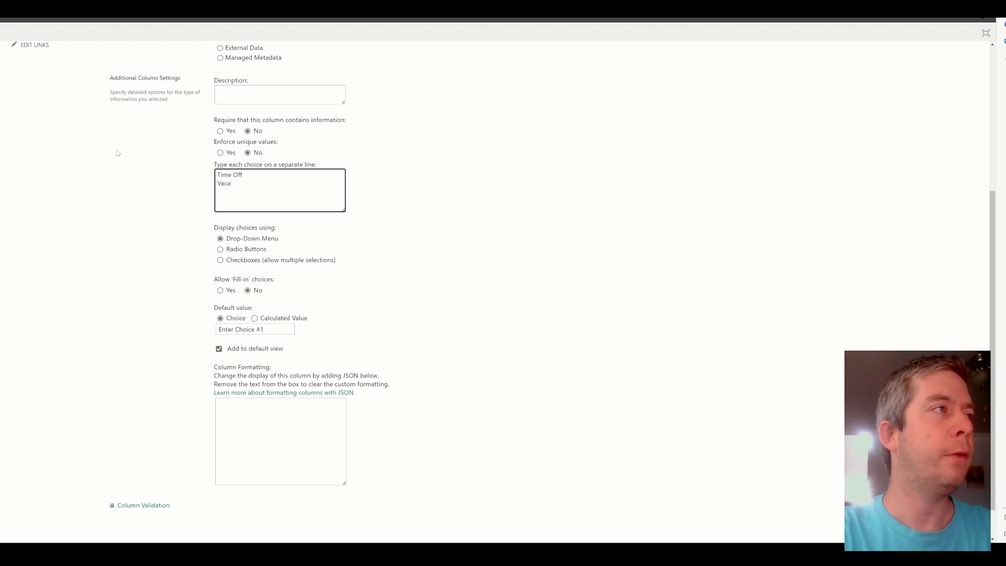
type(" Vacation Unpaid")
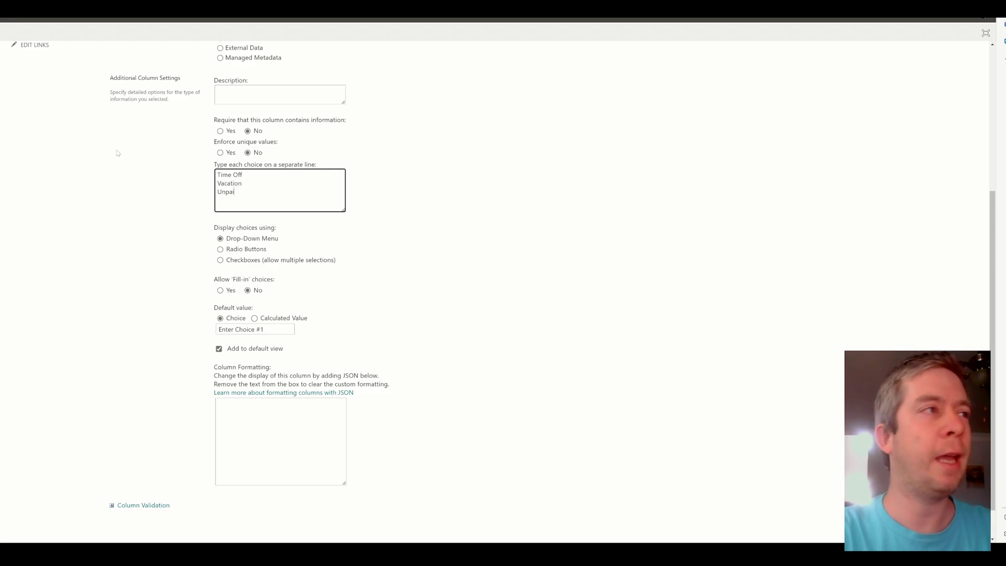
scroll(528, 247, "down", 1)
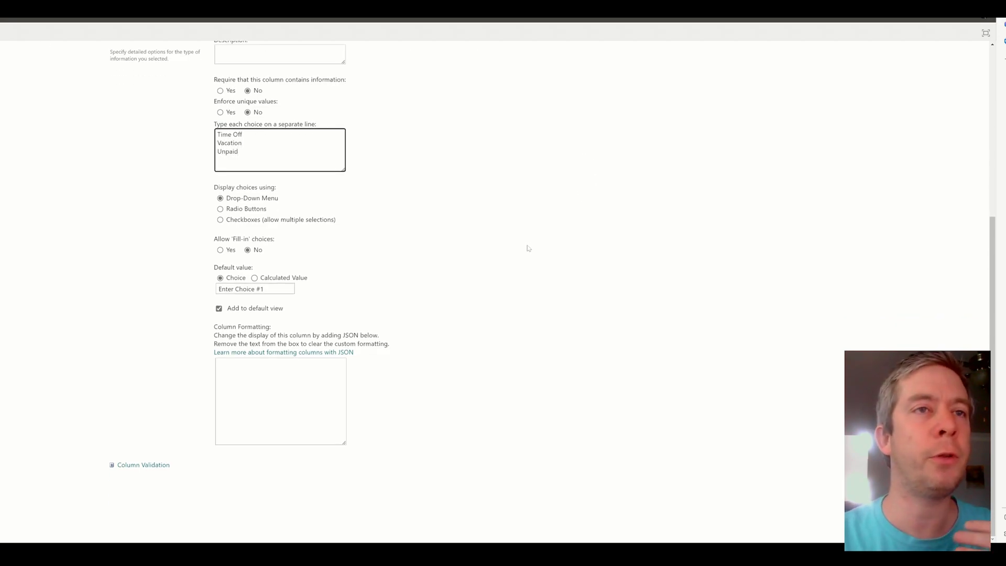
scroll(467, 222, "up", 4)
scroll(466, 222, "down", 4)
left_click(627, 356)
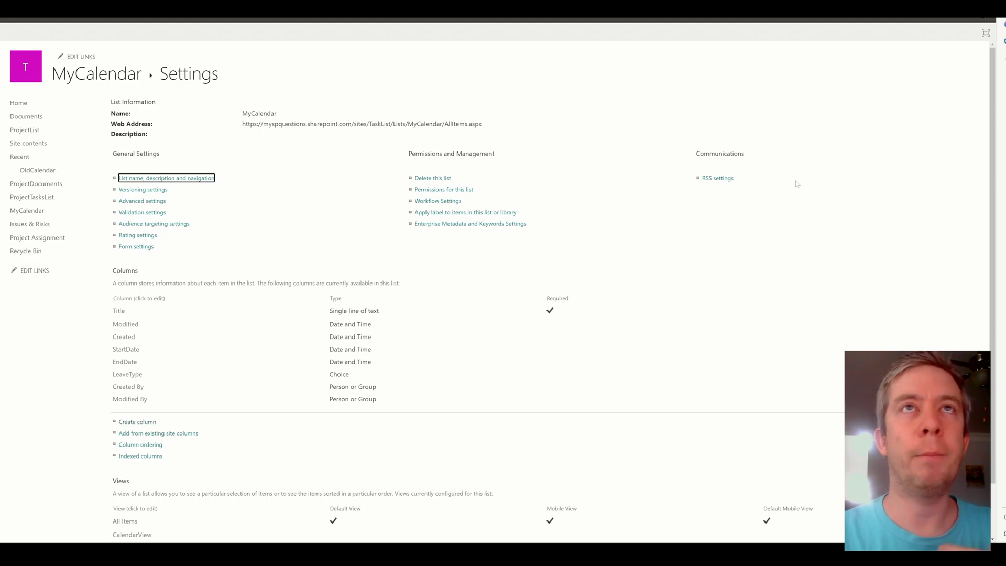
Back in MyCalendar, edit the existing CalendarView formatting rule and check its column list for LeaveType.
left_click(105, 79)
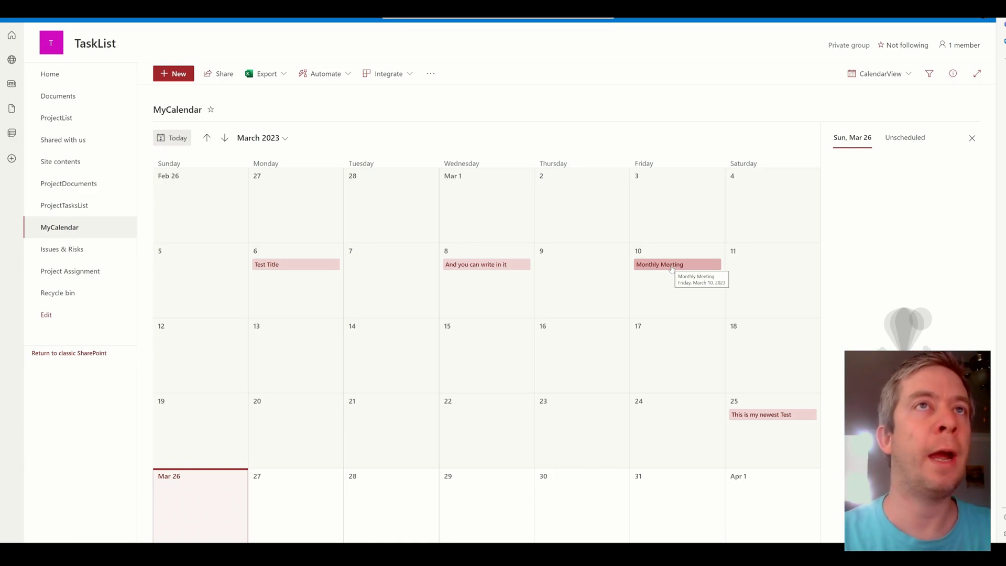
left_click(869, 74)
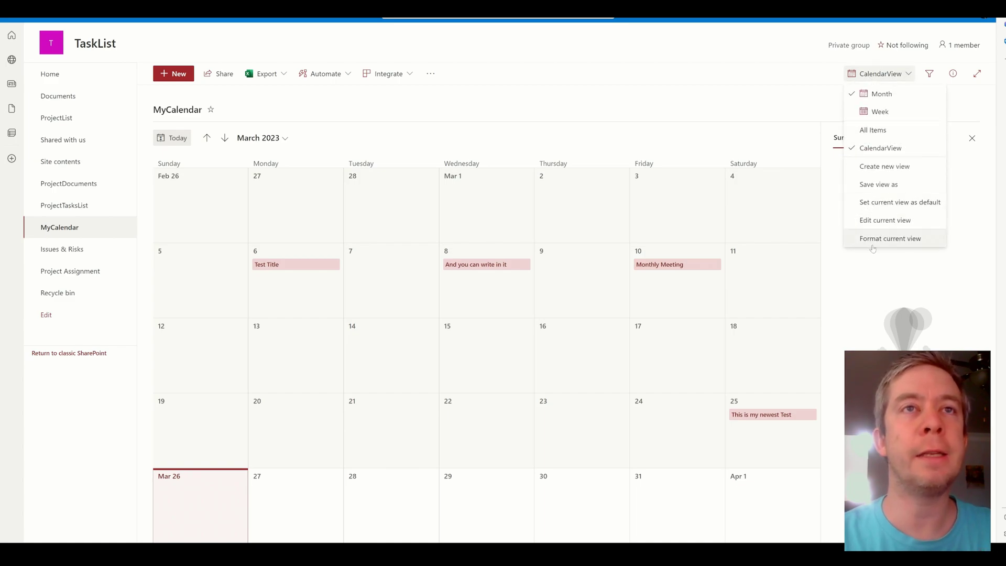
left_click(885, 239)
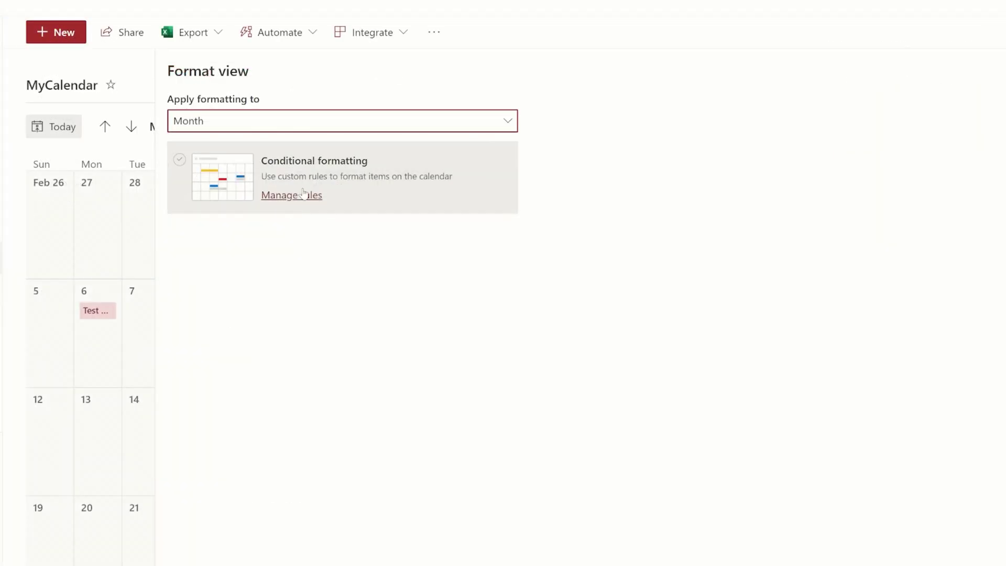
left_click(334, 184)
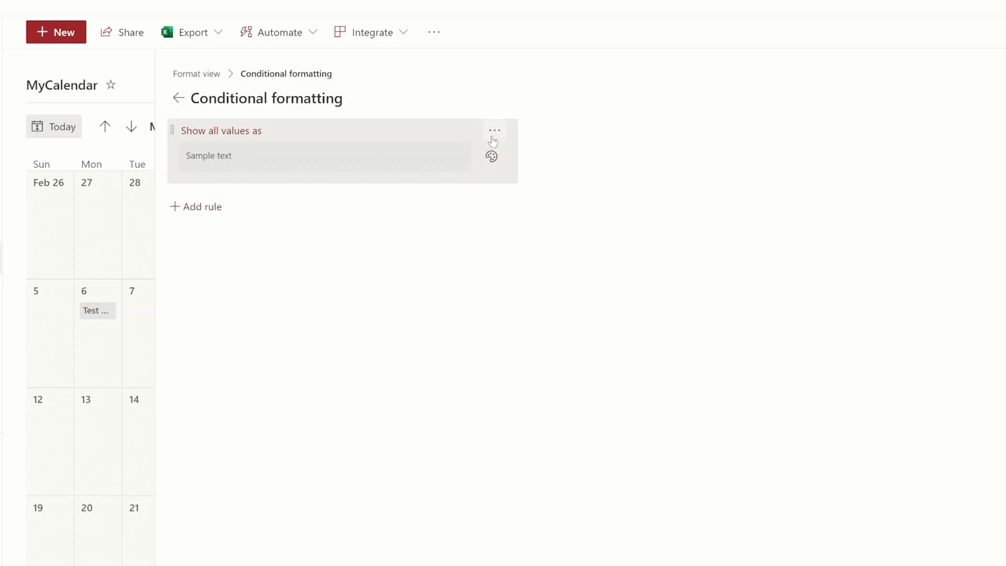
left_click(493, 131)
left_click(458, 158)
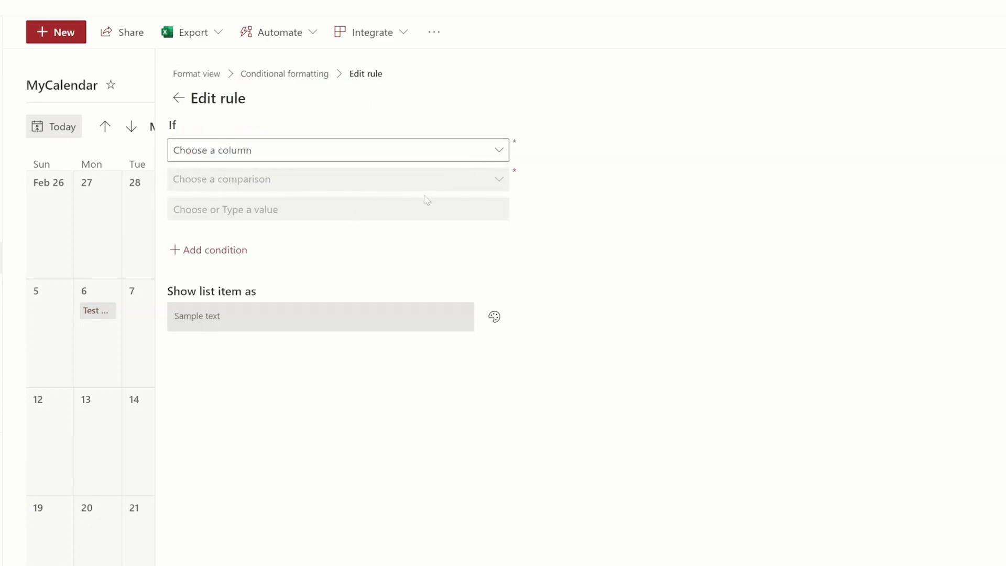
left_click(364, 151)
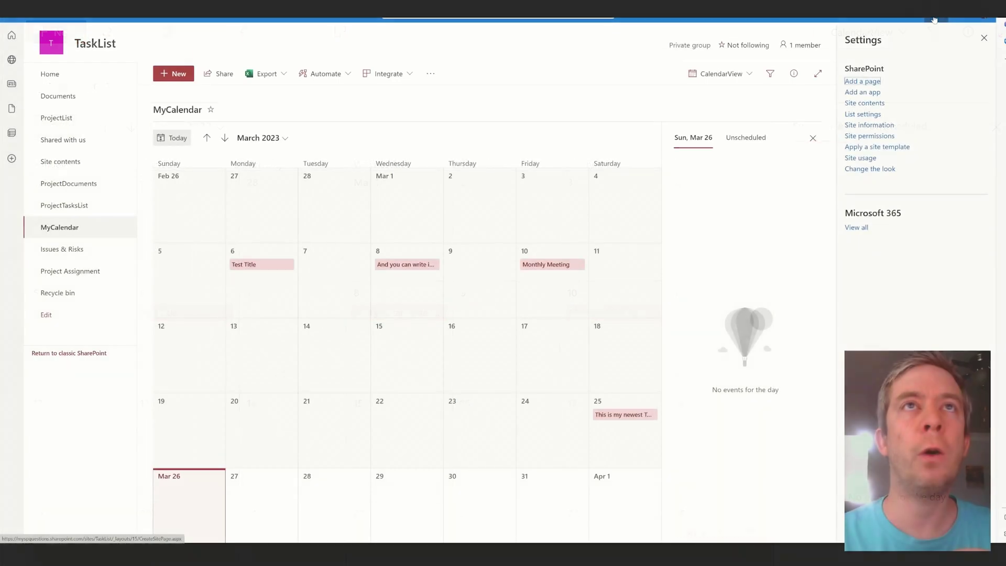
In MyCalendar list settings, edit CalendarView and tick Display for the LeaveType column.
key("Tab")
key("Tab")
key("Tab")
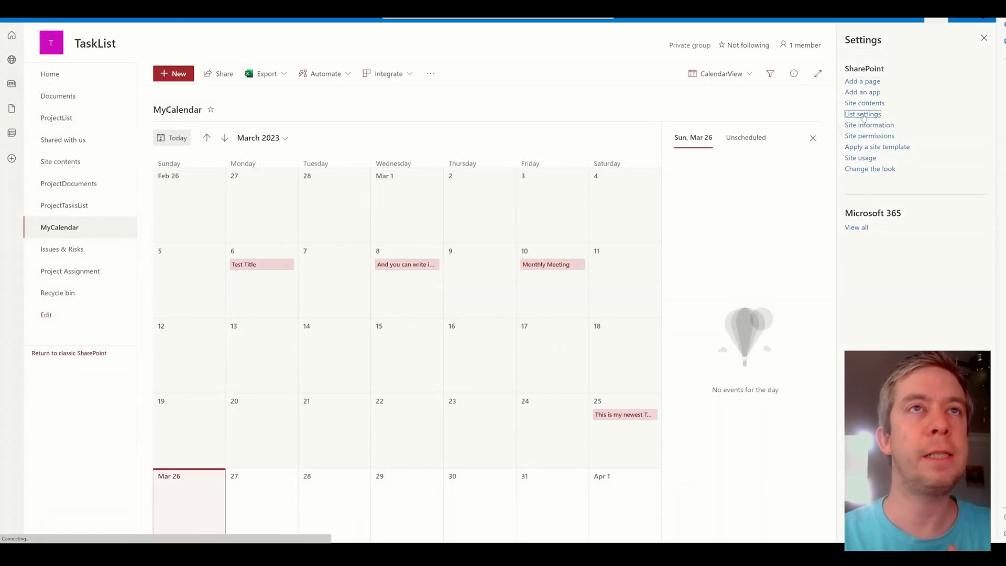
key("Return")
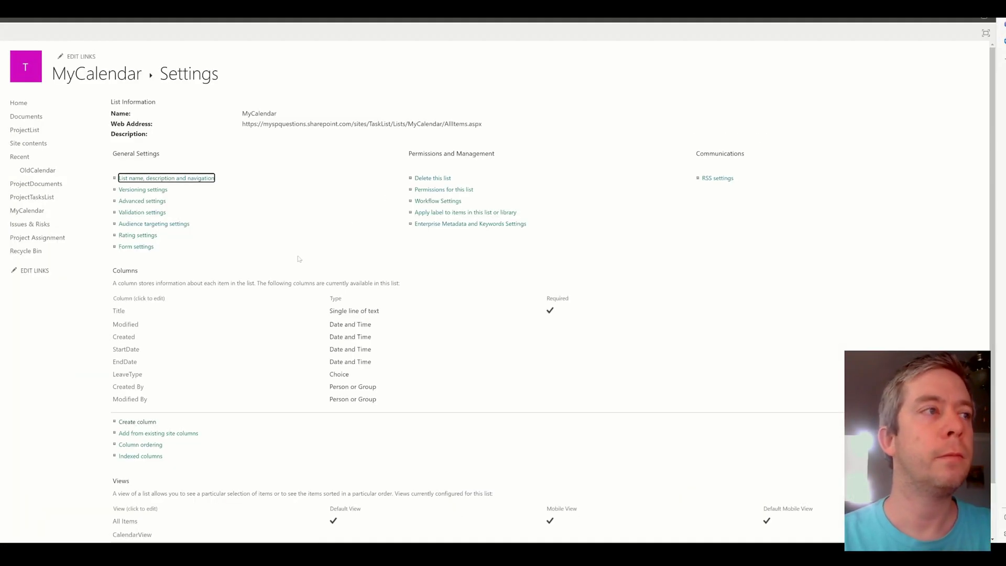
scroll(104, 376, "down", 1)
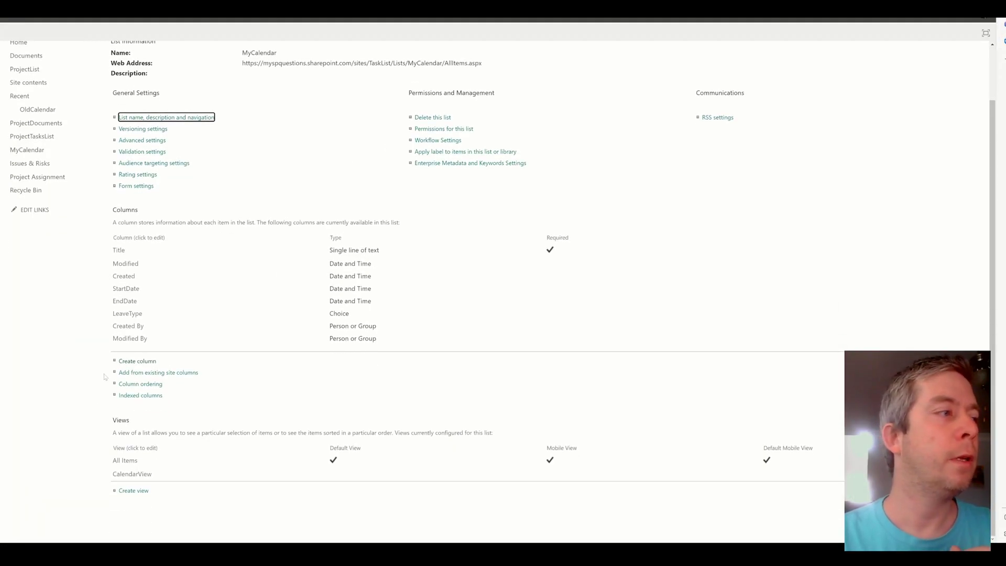
left_click(120, 475)
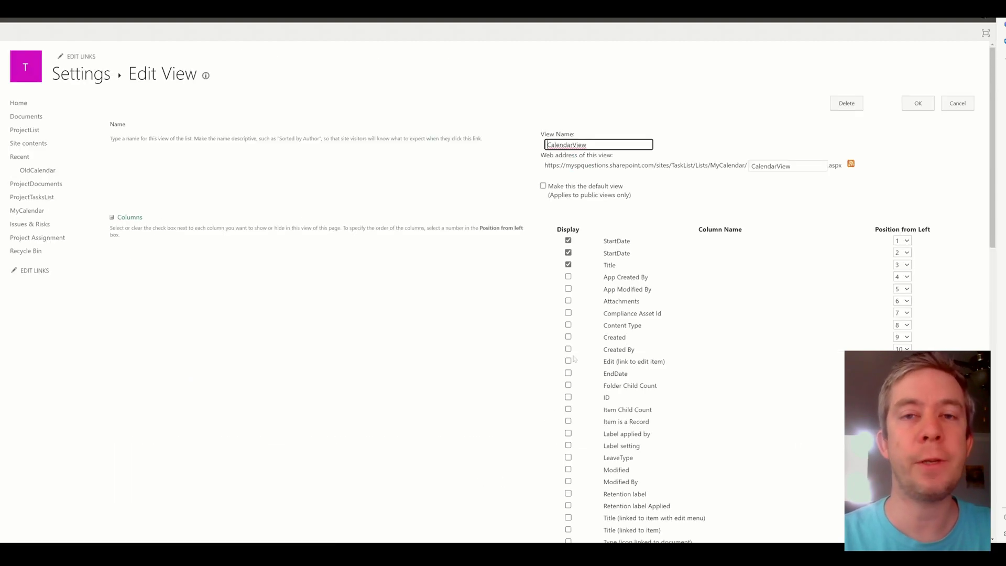
scroll(574, 359, "down", 5)
scroll(573, 359, "up", 5)
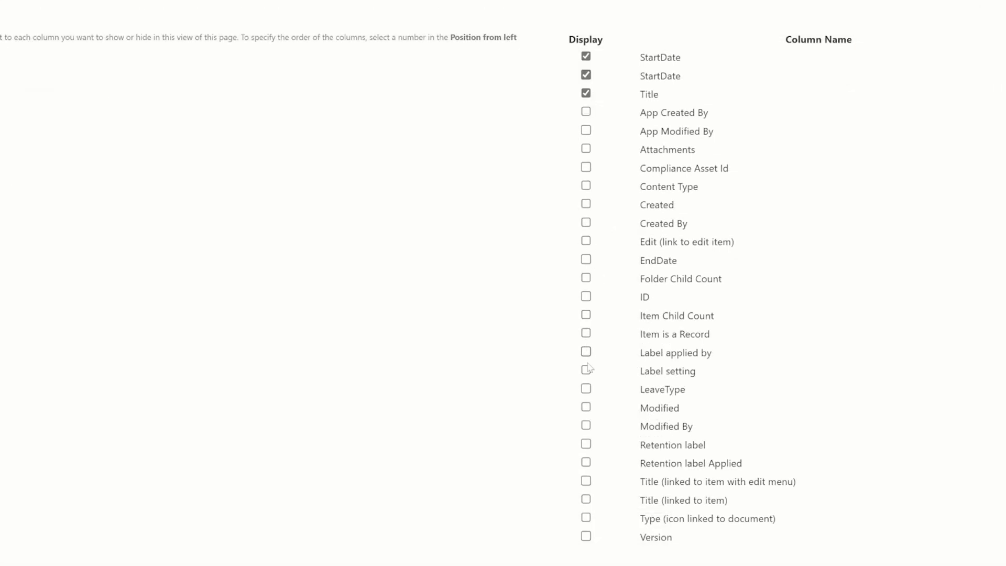
left_click(585, 389)
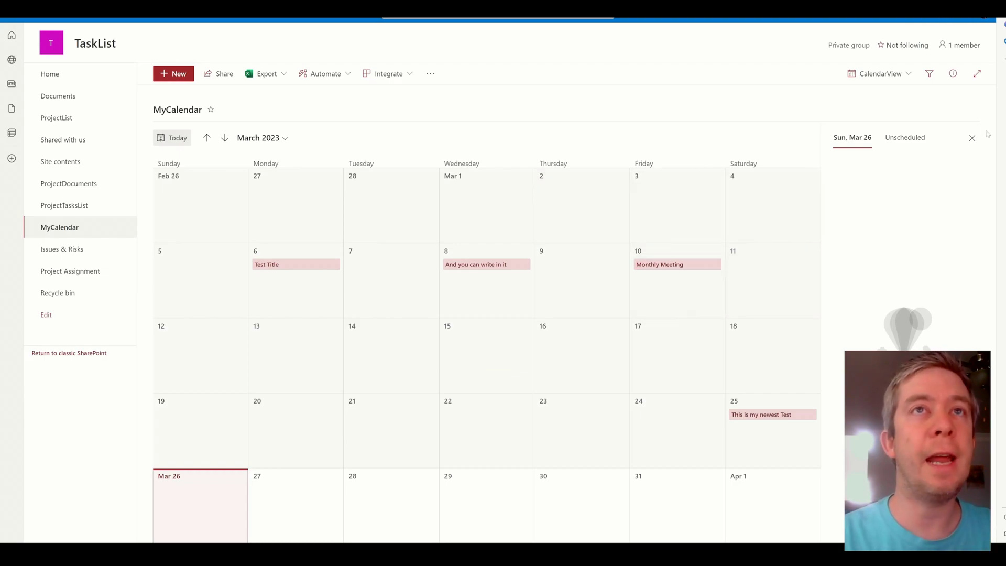
Open the existing CalendarView conditional formatting rule for editing.
left_click(972, 138)
left_click(882, 74)
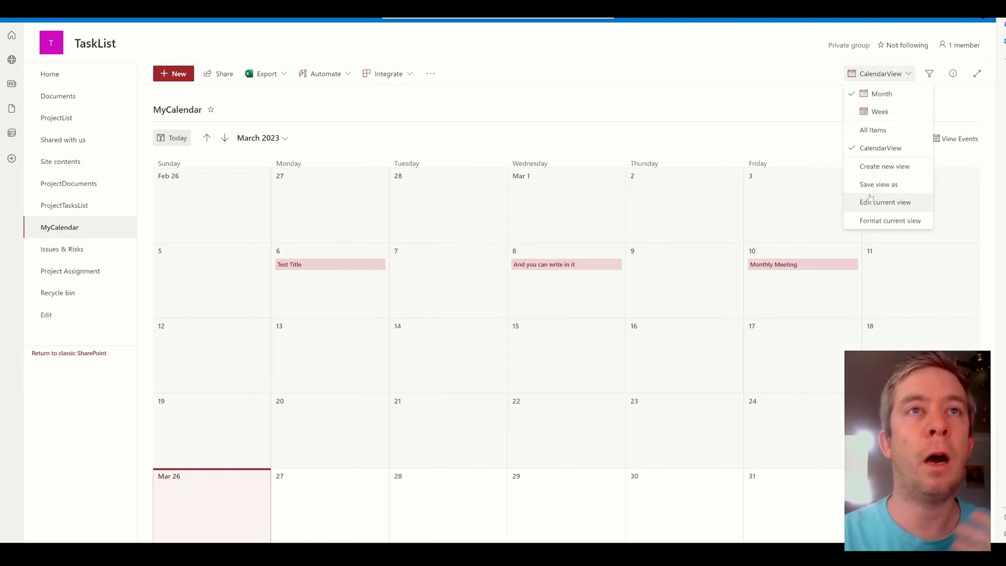
left_click(879, 222)
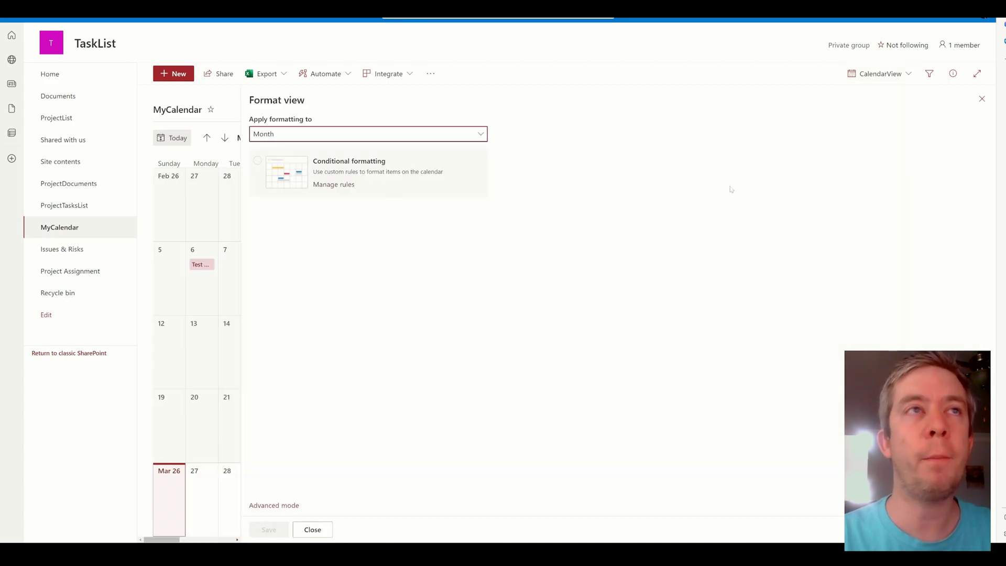
left_click(336, 185)
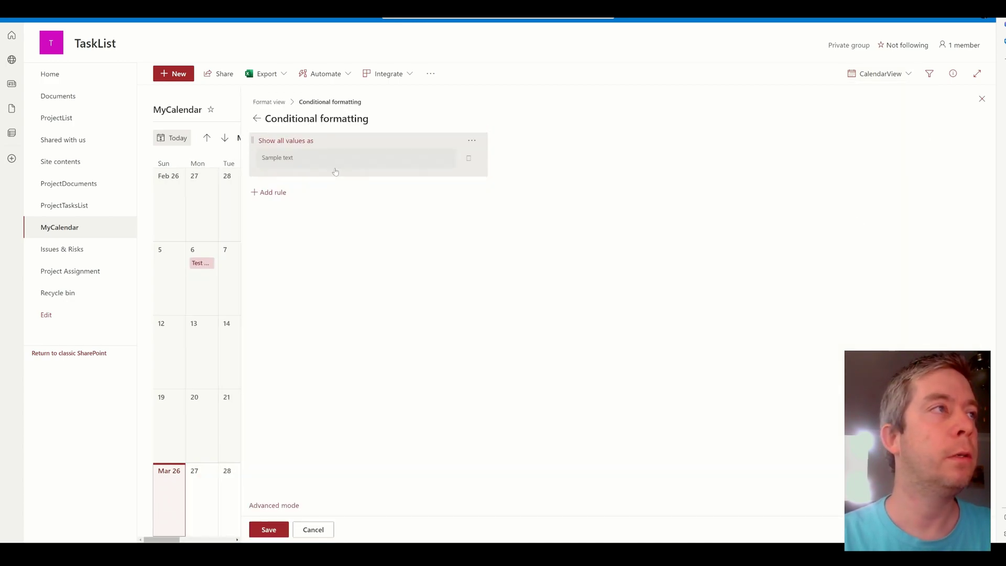
left_click(468, 142)
left_click(448, 157)
Set the rule to LeaveType is equal to Time Off with a green fill, and save.
left_click(367, 154)
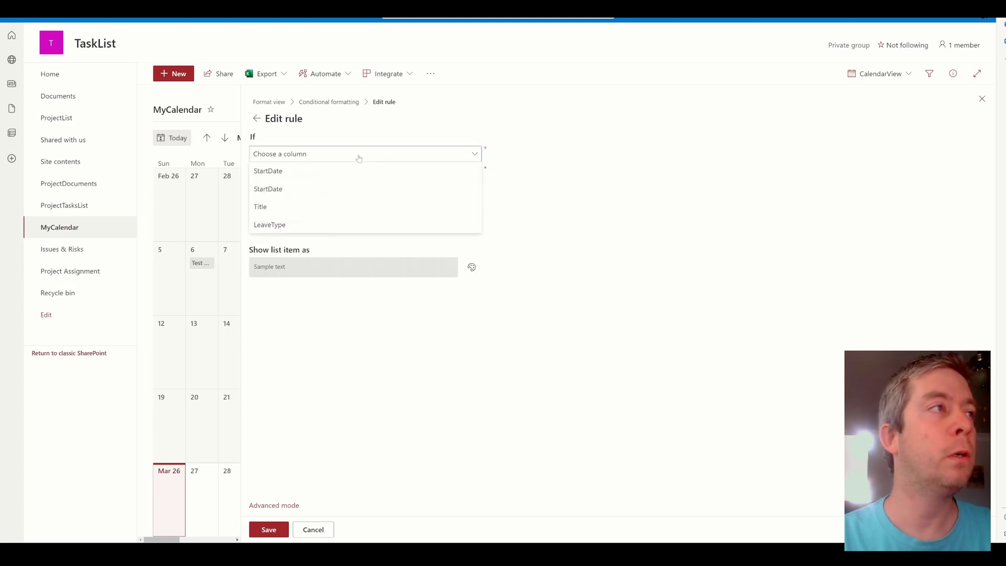
left_click(279, 225)
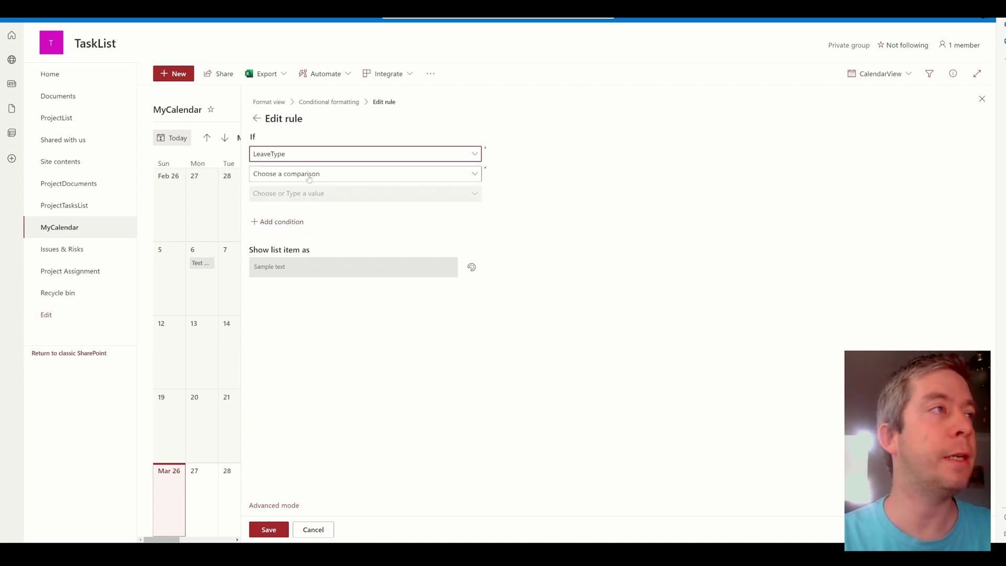
left_click(315, 173)
left_click(298, 190)
left_click(304, 198)
left_click(302, 209)
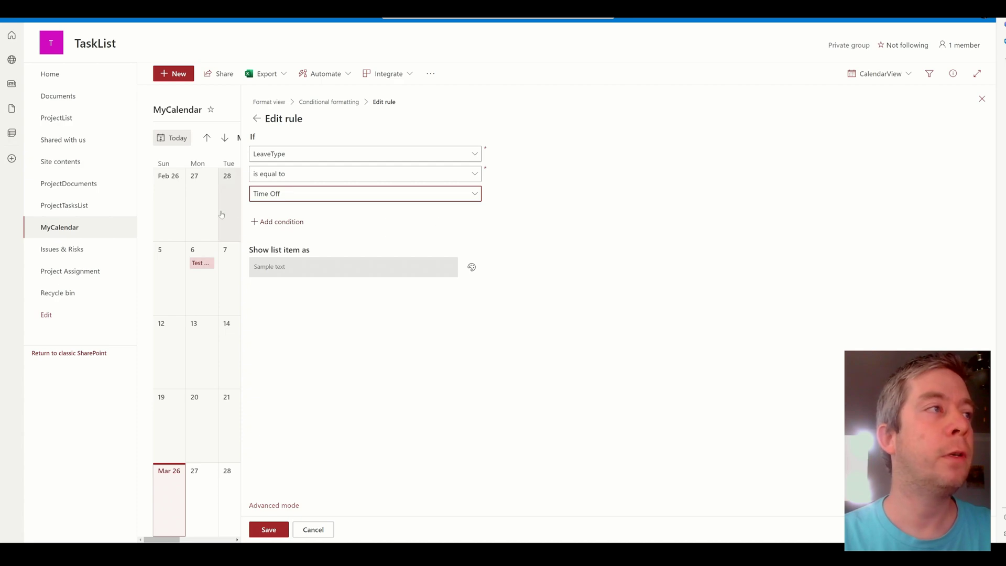
left_click(471, 267)
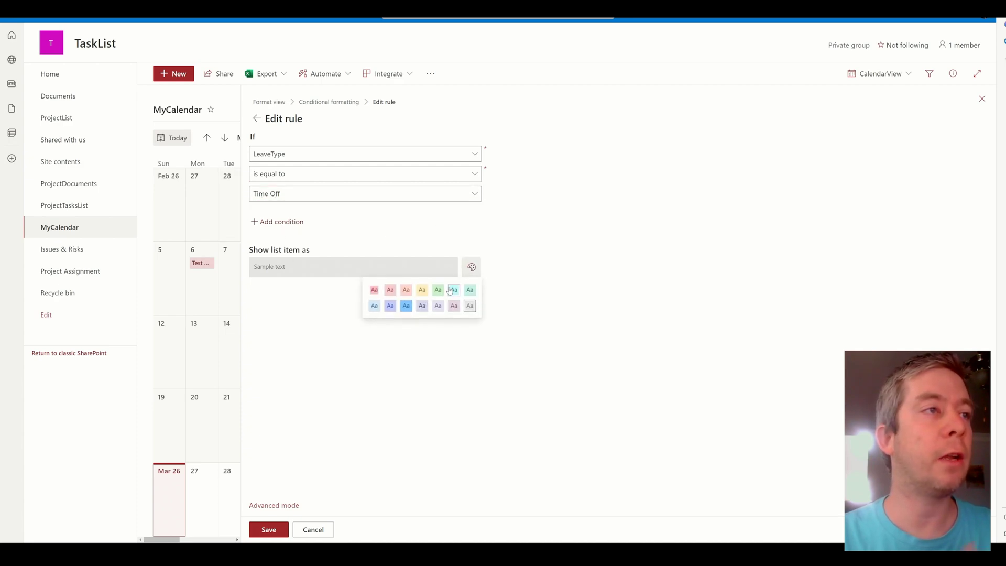
left_click(438, 290)
left_click(268, 529)
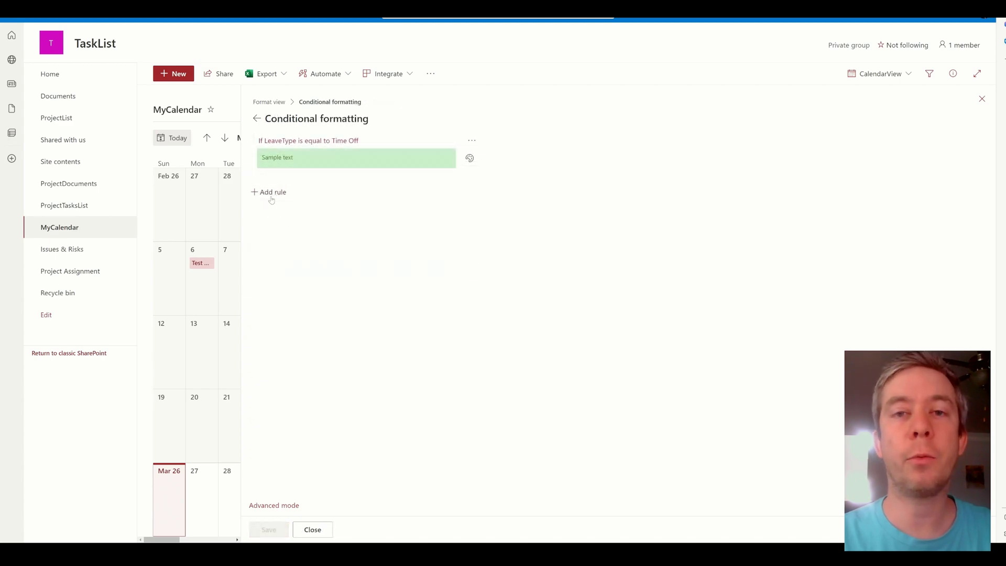
Add and save a rule giving a pink fill when LeaveType is equal to Unpaid.
left_click(271, 192)
left_click(303, 156)
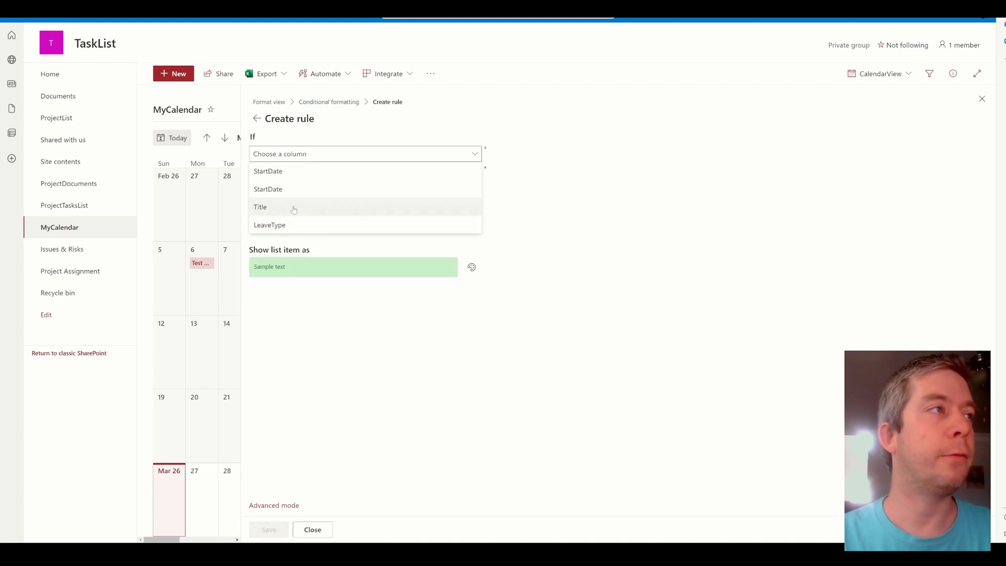
left_click(293, 224)
left_click(302, 174)
left_click(288, 191)
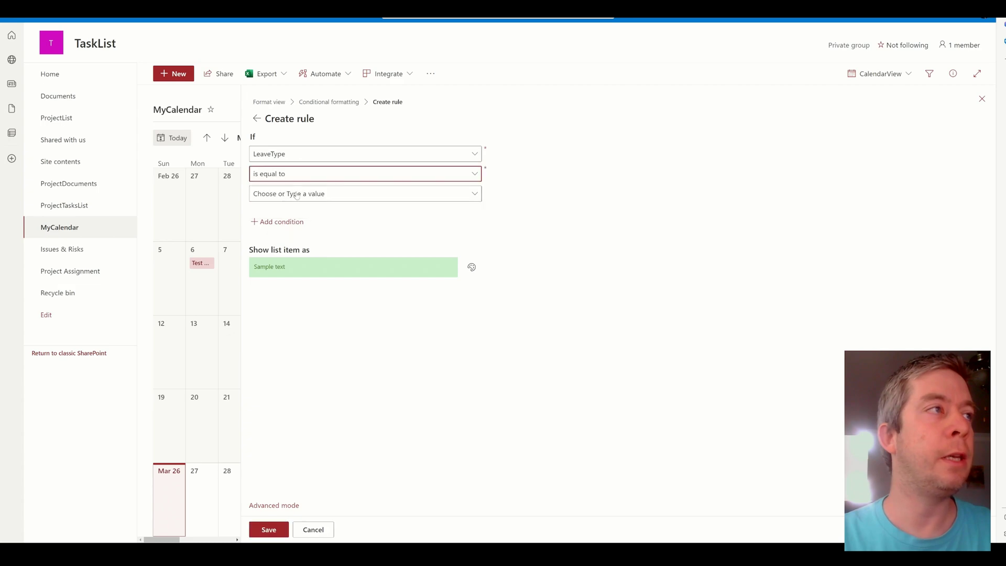
left_click(291, 195)
left_click(282, 245)
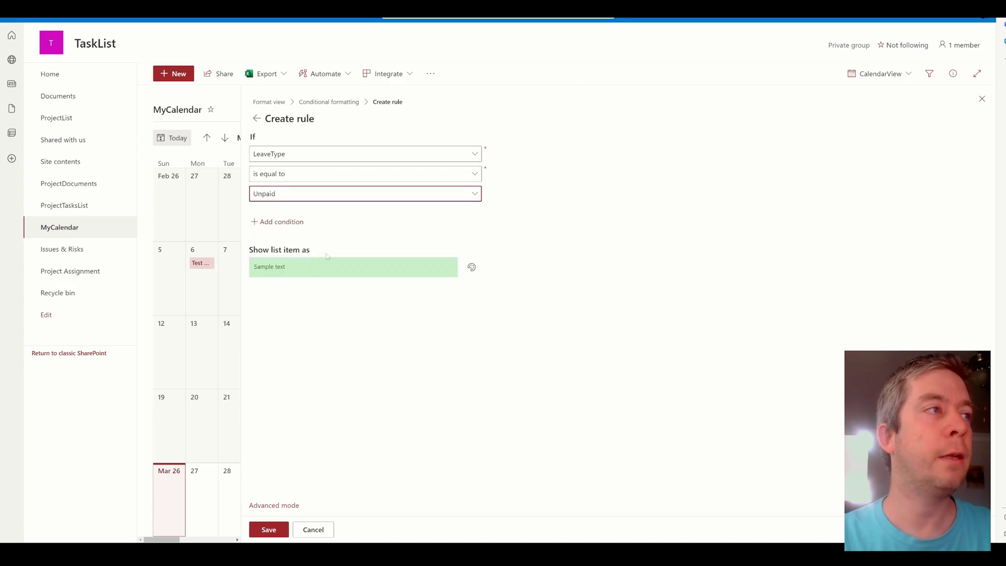
left_click(471, 267)
left_click(390, 291)
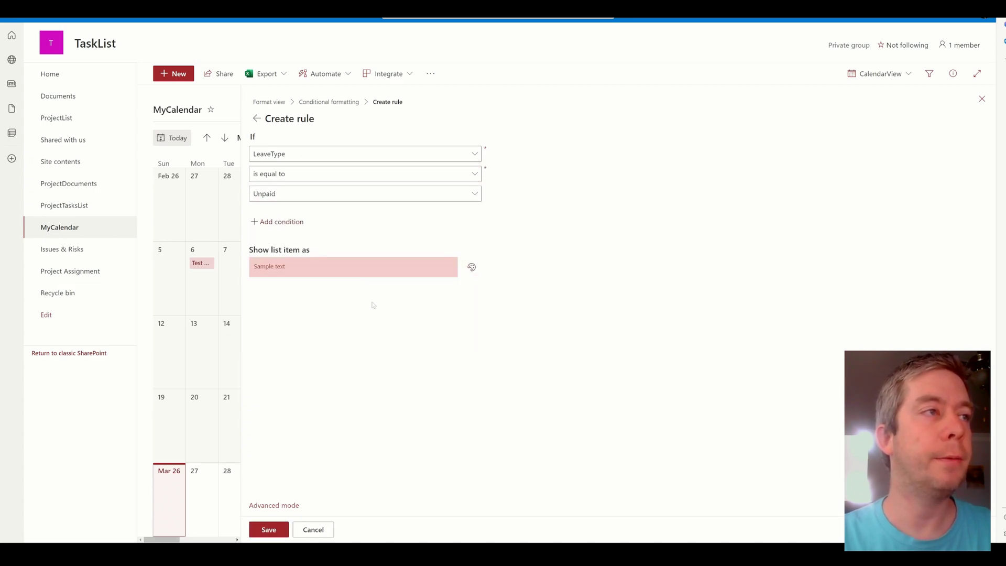
left_click(269, 529)
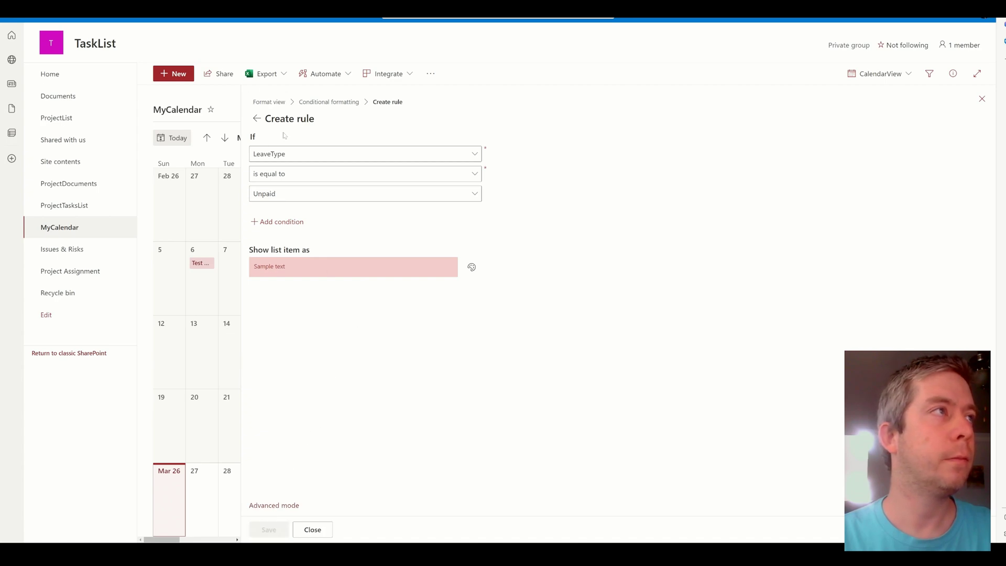
left_click(255, 118)
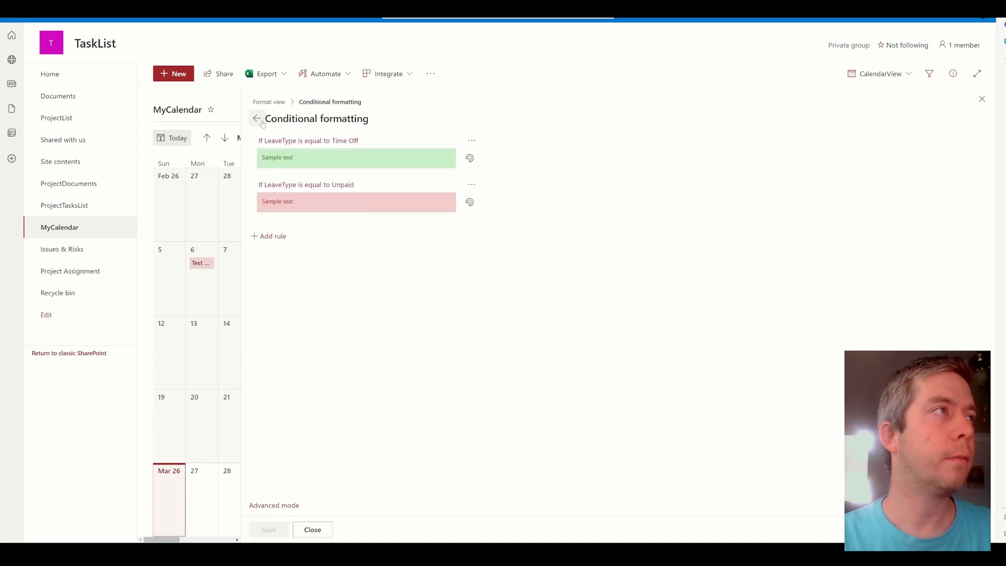
Add and save a rule giving a bright blue fill when LeaveType is equal to Time Off.
left_click(273, 240)
left_click(309, 157)
left_click(275, 224)
left_click(287, 175)
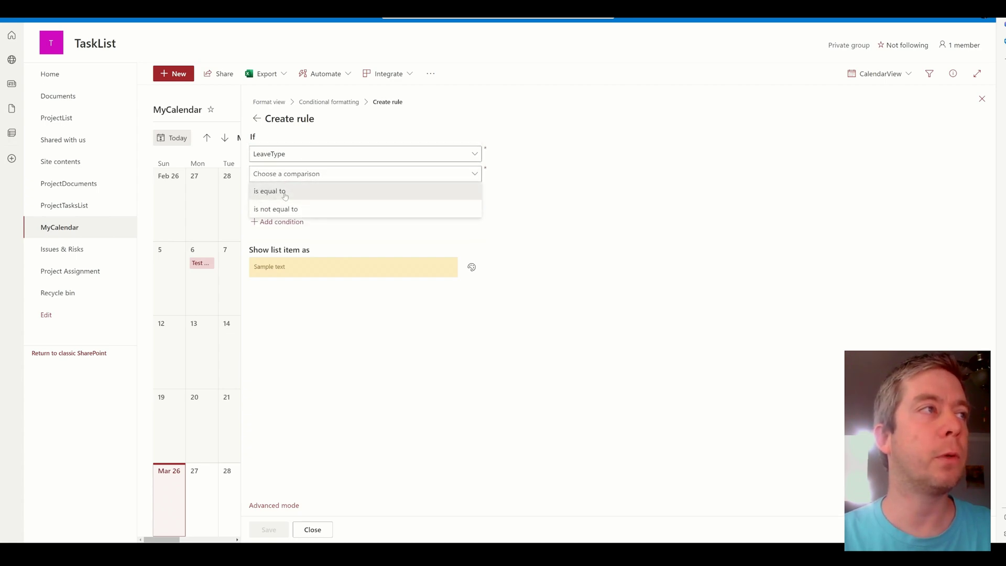
left_click(285, 193)
left_click(285, 194)
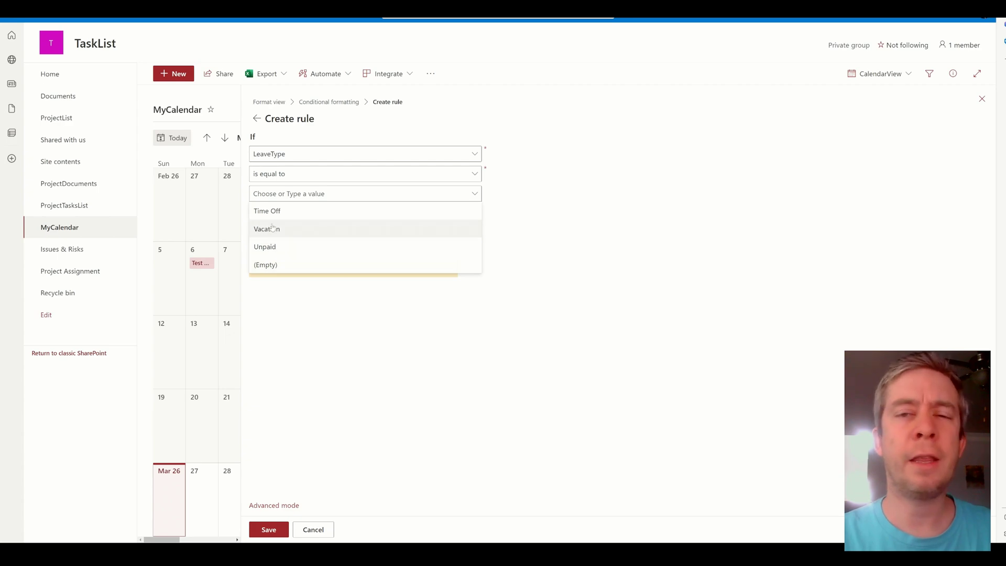
left_click(273, 211)
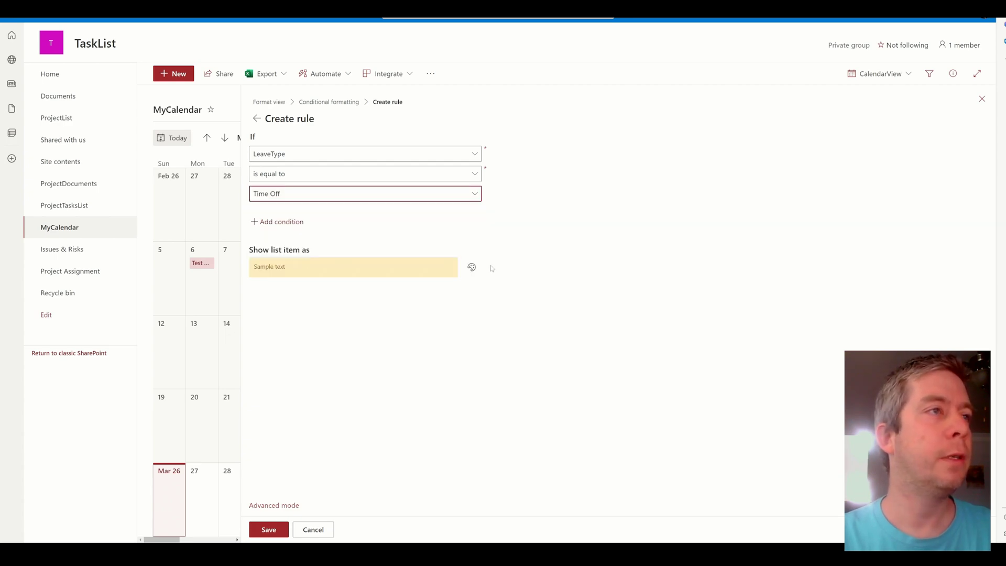
left_click(471, 267)
left_click(406, 307)
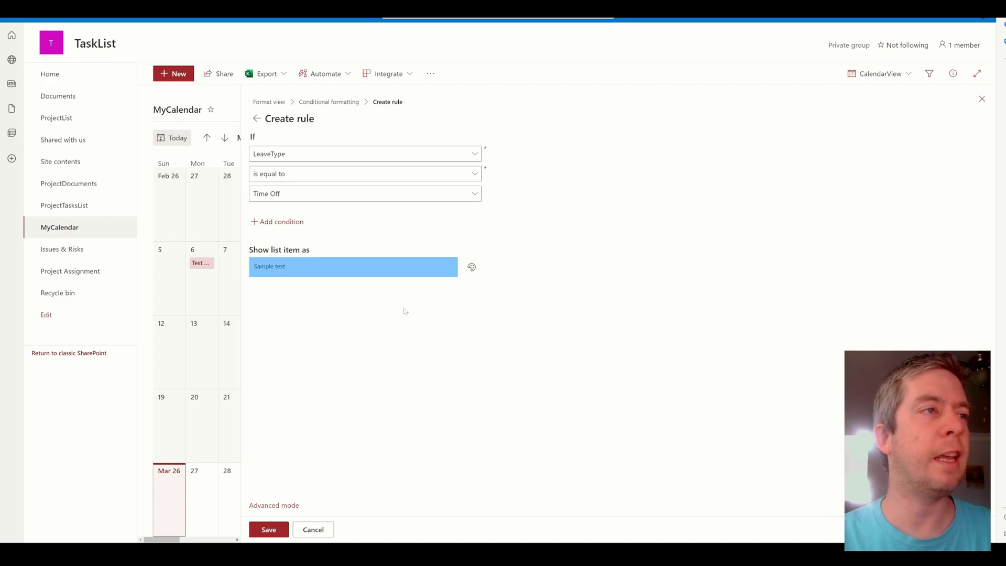
left_click(268, 529)
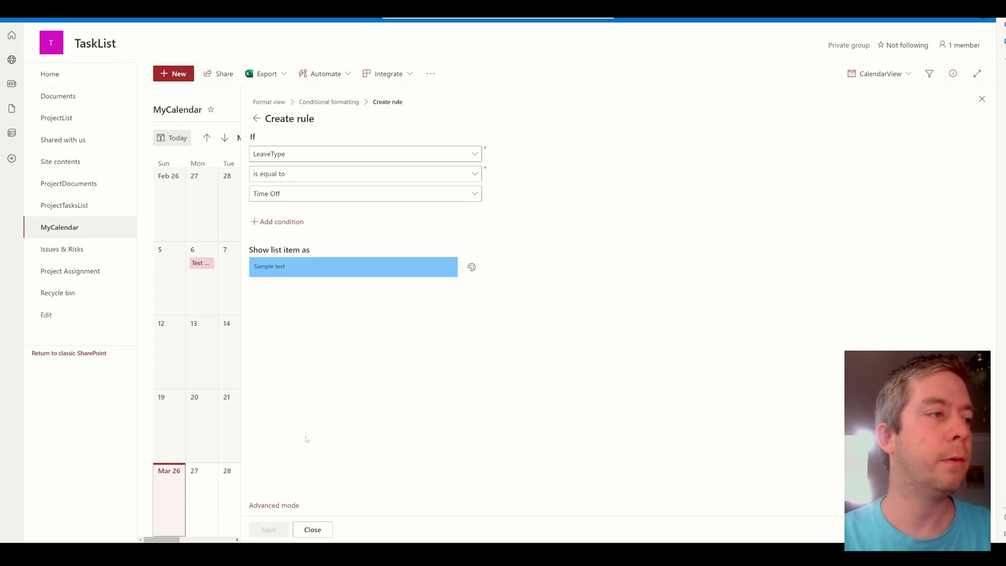
Set the March 6 Test Title event's LeaveType to Vacation.
left_click(982, 99)
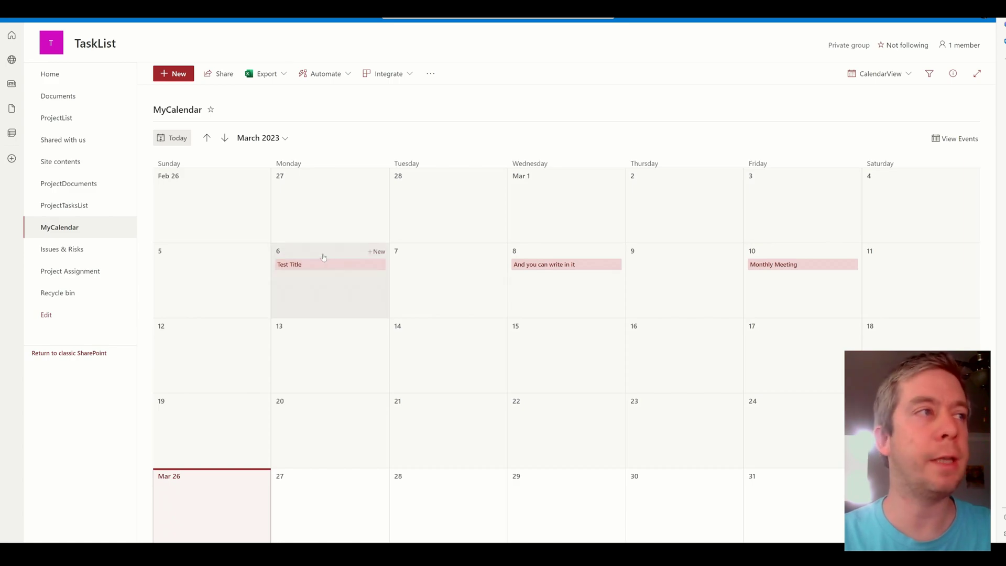
left_click(301, 266)
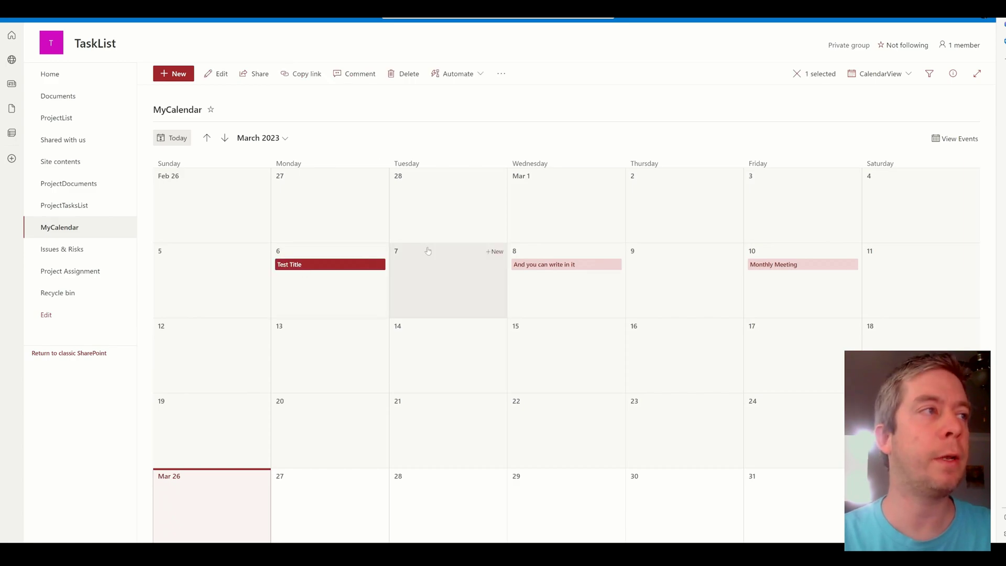
left_click(297, 266)
left_click(658, 211)
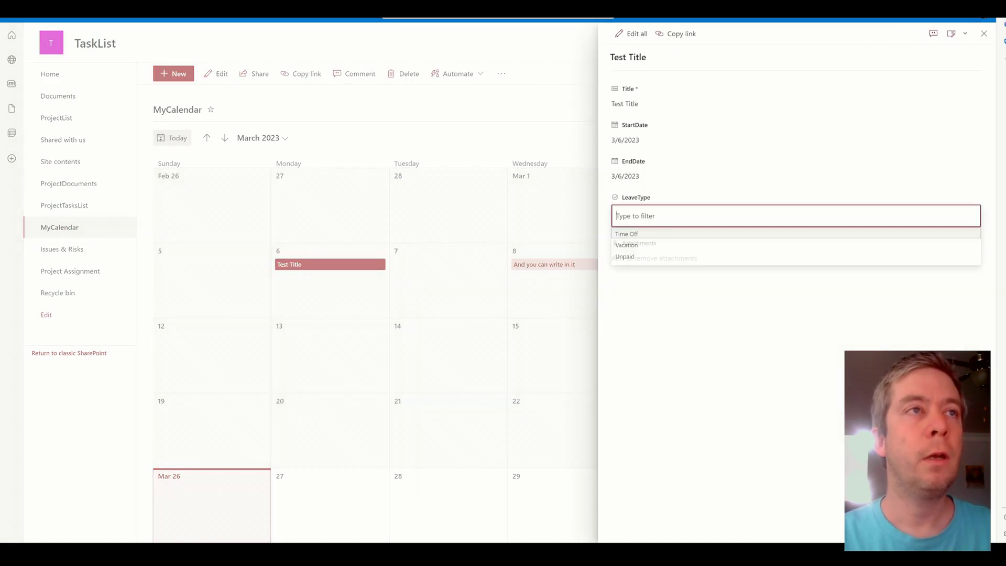
left_click(640, 235)
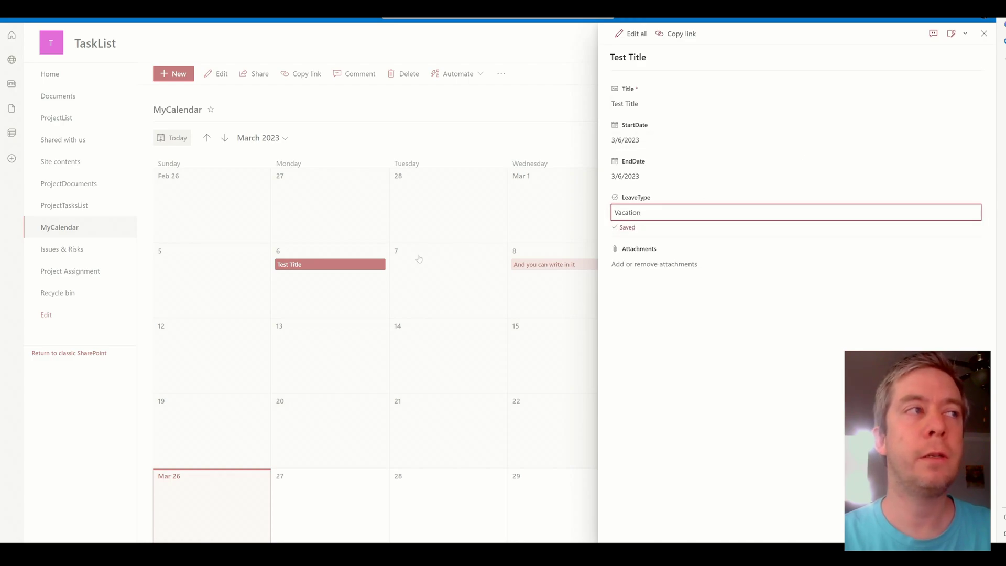
left_click(550, 266)
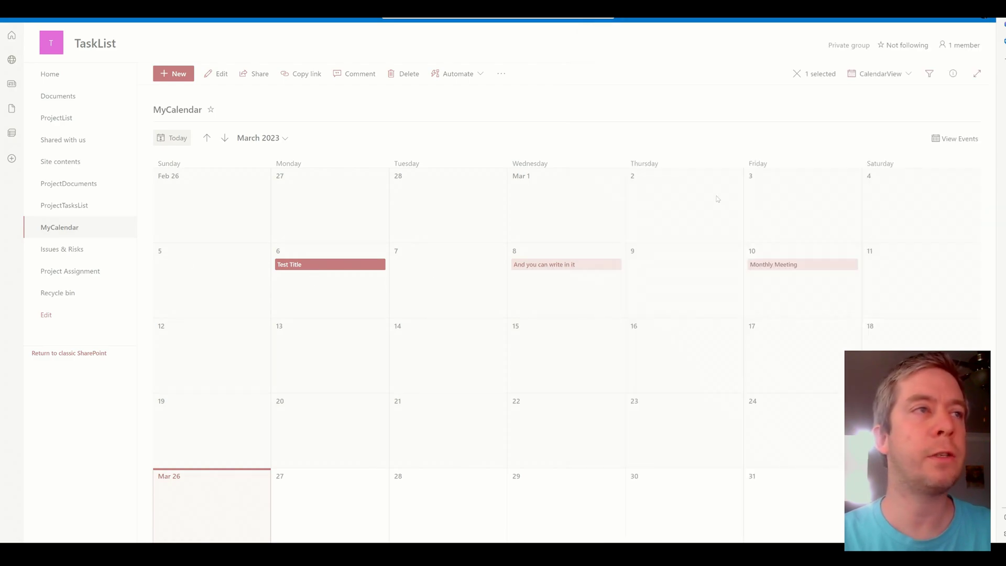
Set the day-8 event's LeaveType to Time Off.
left_click(542, 264)
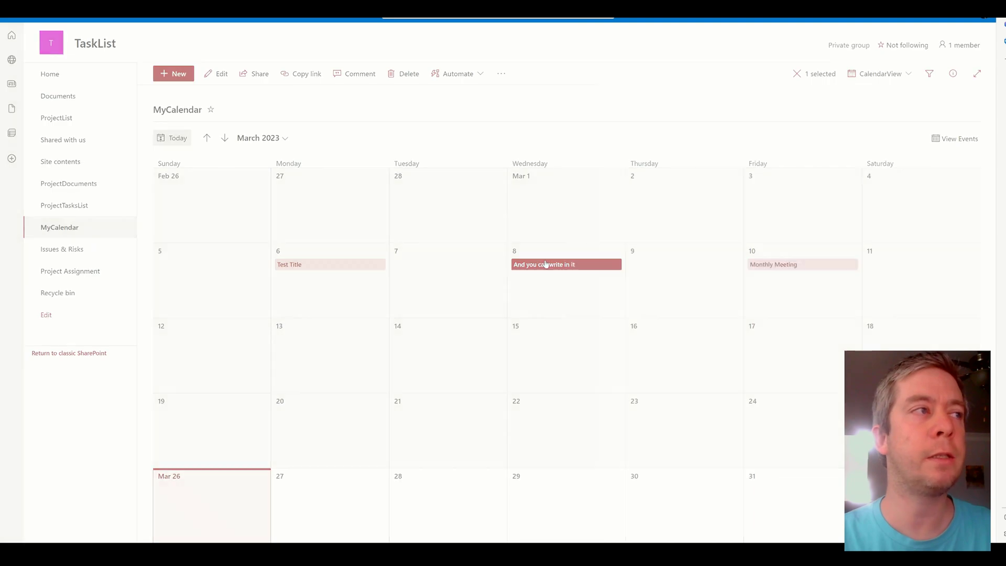
left_click(638, 211)
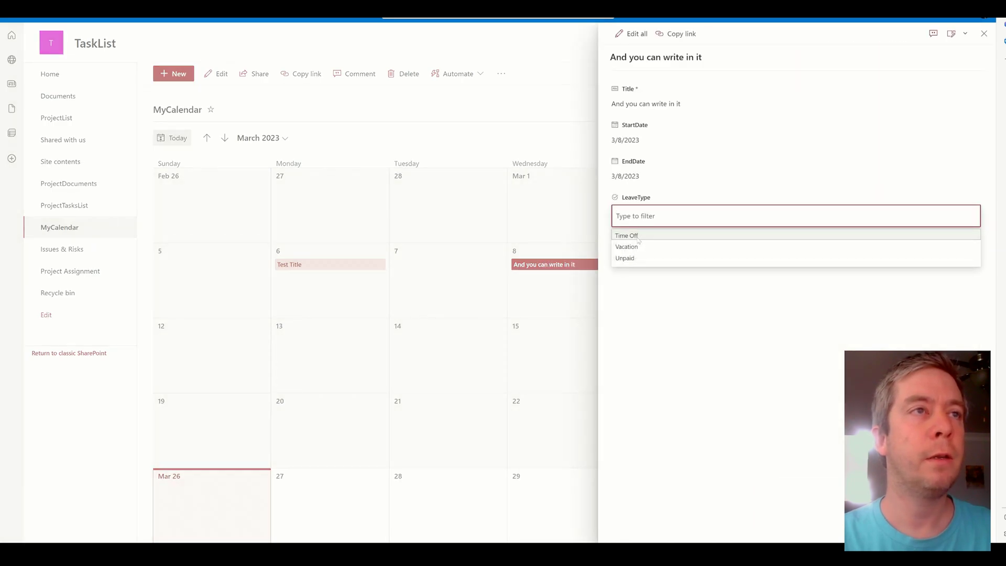
left_click(638, 236)
key("Escape")
Set the Monthly Meeting event's LeaveType to Unpaid.
left_click(770, 265)
left_click(650, 212)
left_click(636, 259)
key("Escape")
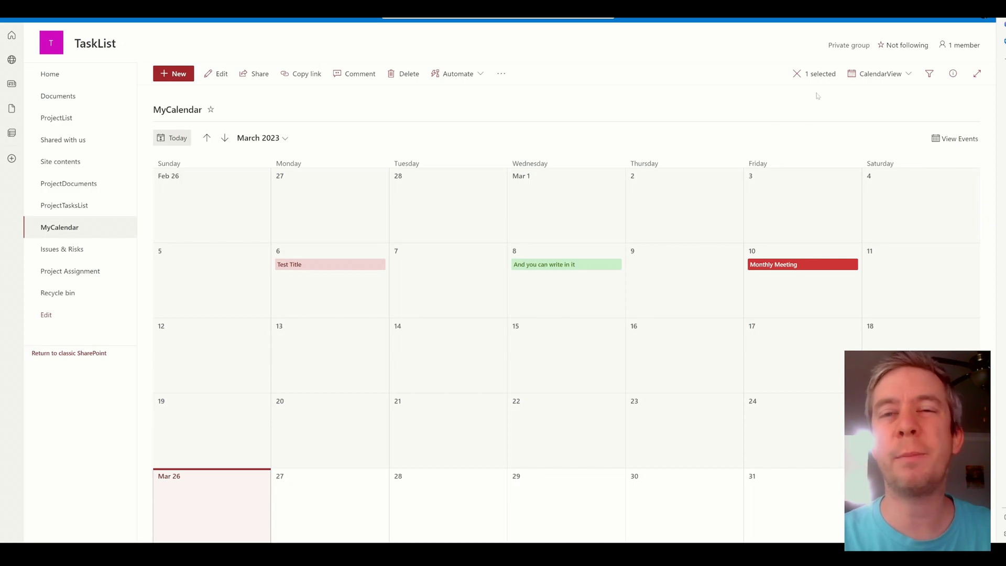
In Manage rules, change the first green rule's value from Time Off to Vacation and save.
left_click(880, 73)
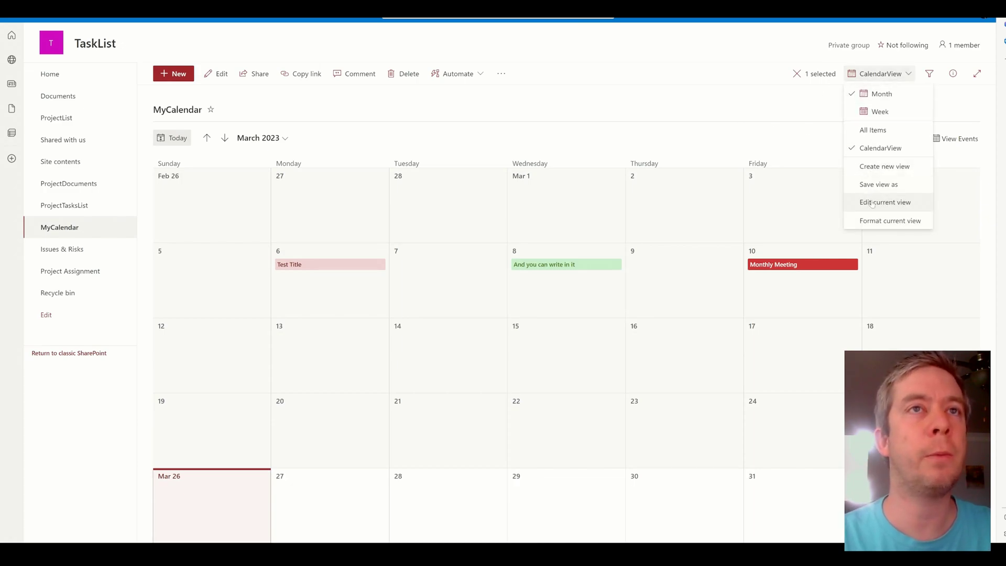
left_click(889, 220)
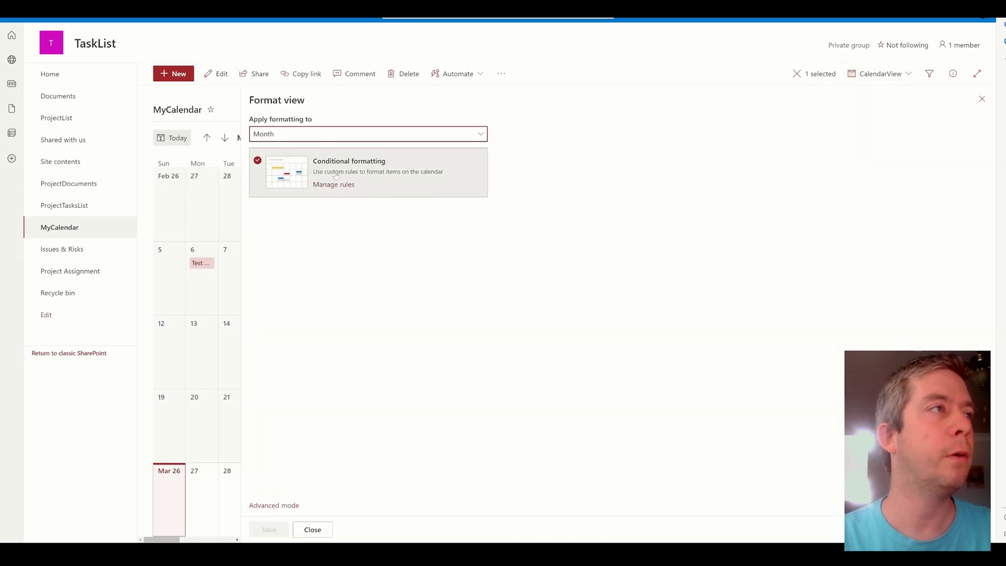
left_click(334, 184)
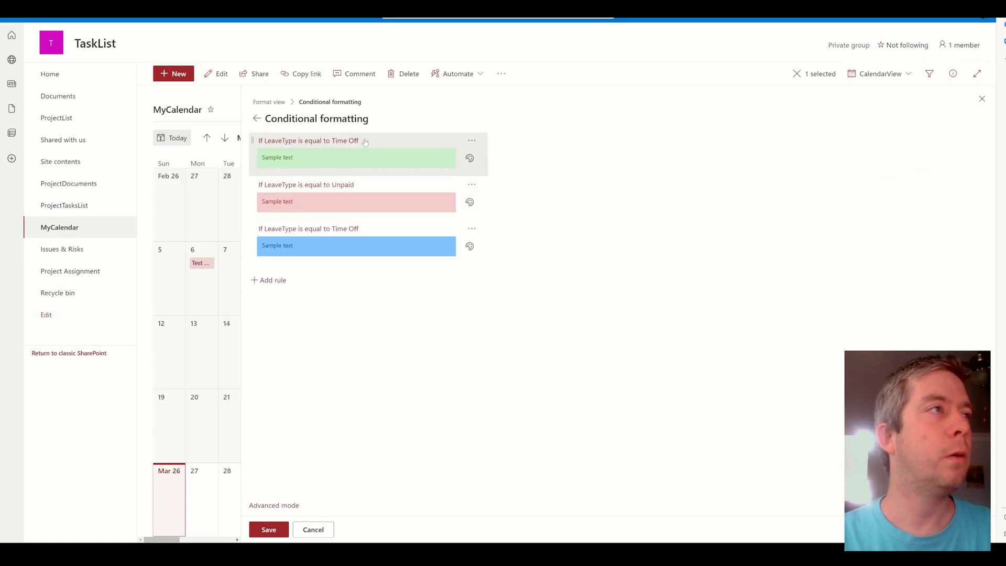
left_click(344, 142)
left_click(309, 194)
left_click(279, 231)
left_click(267, 530)
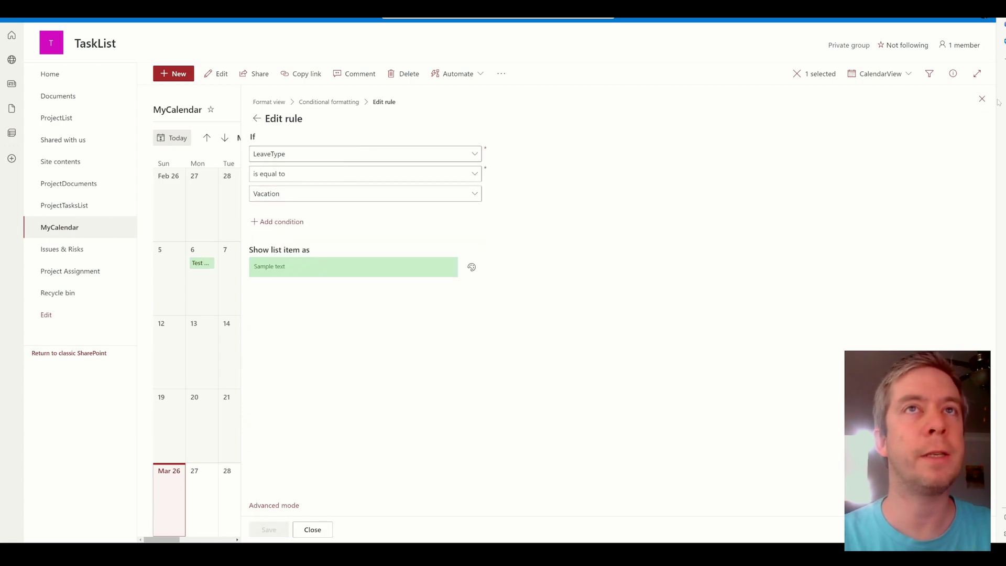
left_click(981, 99)
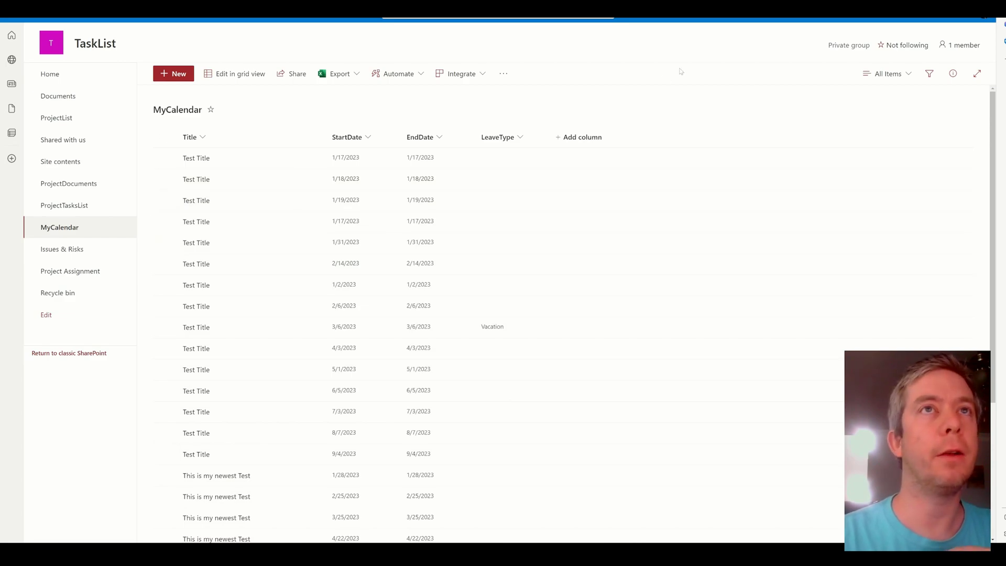
Open the view selector dropdown above the MyCalendar list.
left_click(888, 74)
Open the conditional formatting rules for the All Items view.
left_click(885, 256)
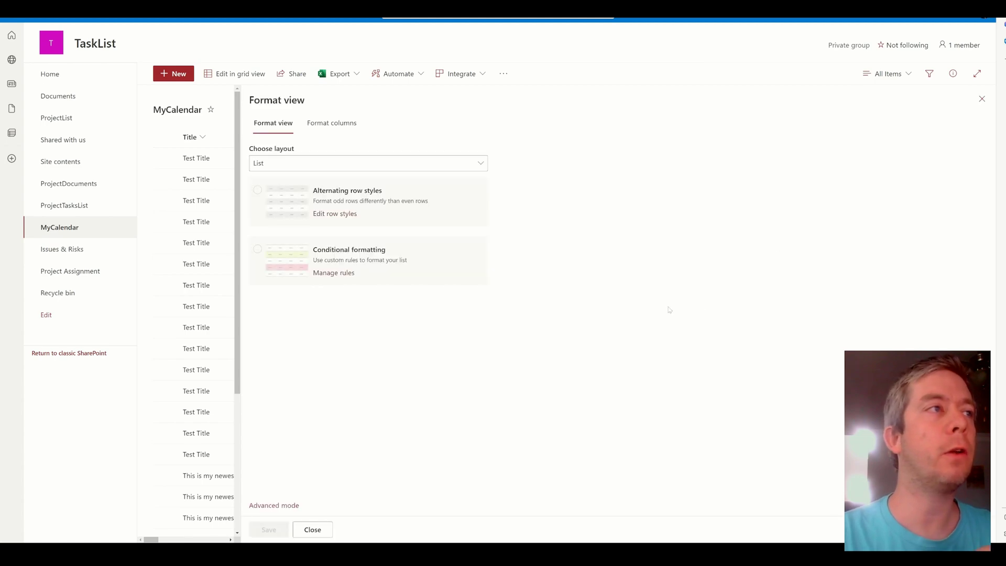
left_click(303, 258)
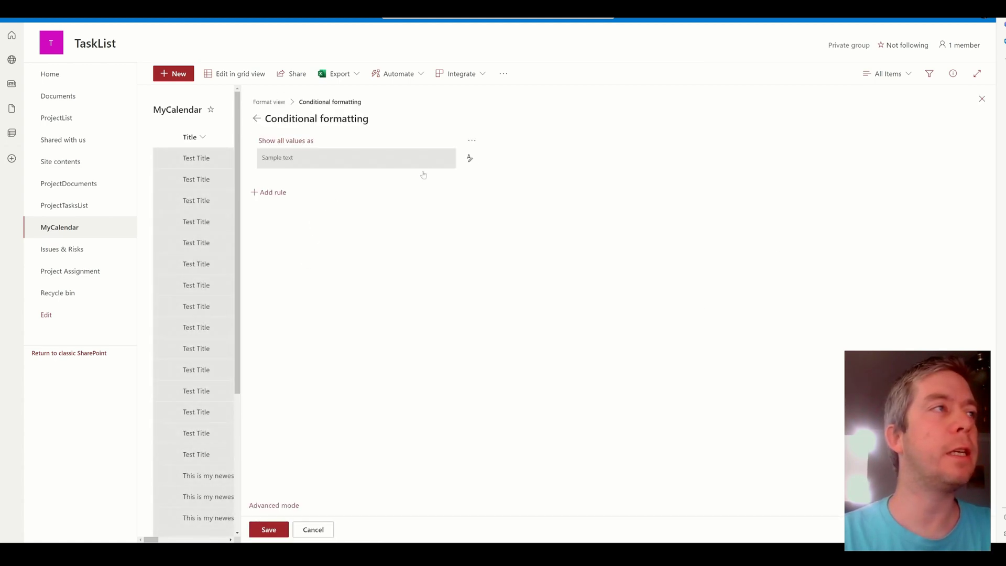
left_click(469, 160)
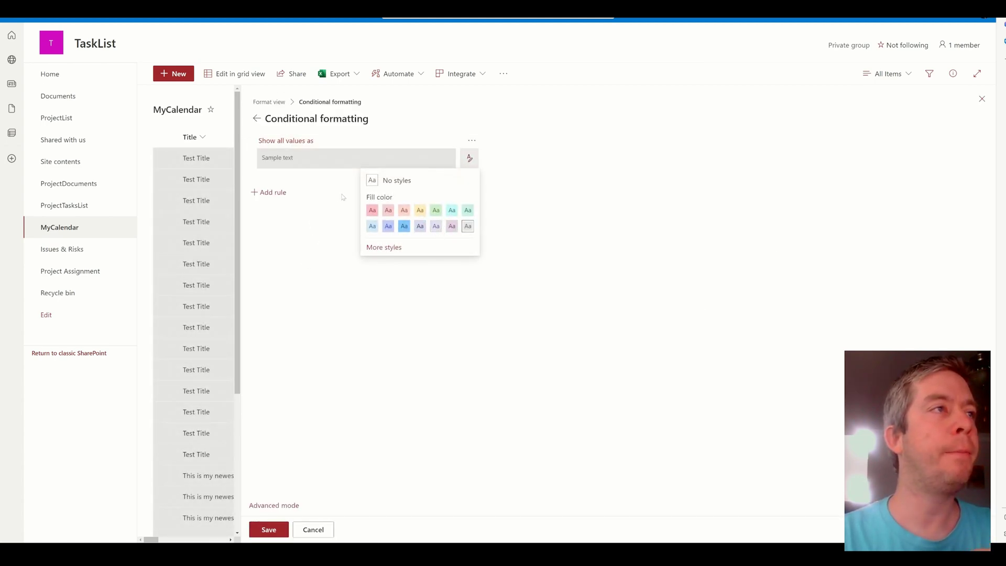
left_click(343, 197)
Edit the existing rule to test the LeaveType column, removing the extra And if condition.
left_click(470, 142)
left_click(430, 158)
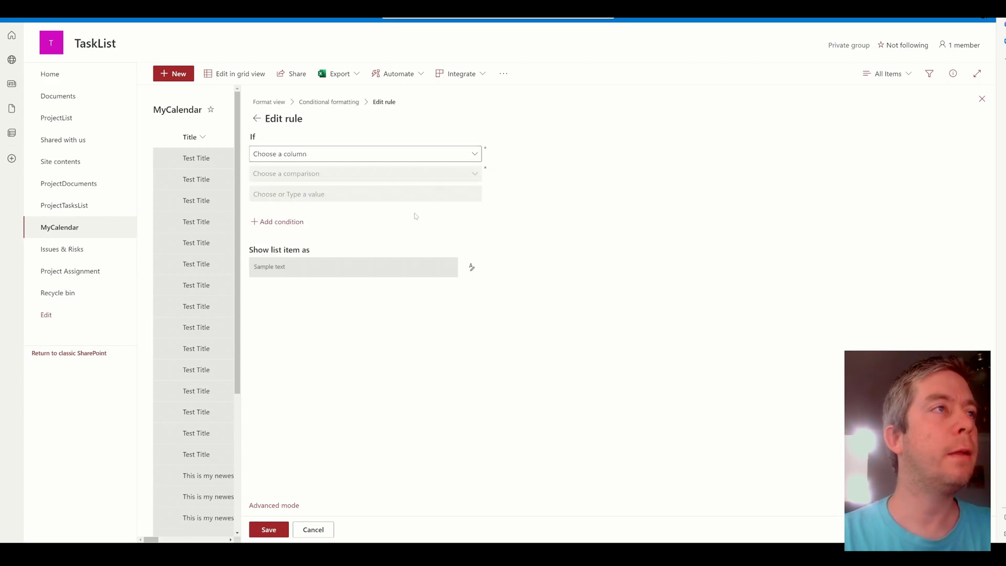
left_click(366, 161)
double_click(291, 224)
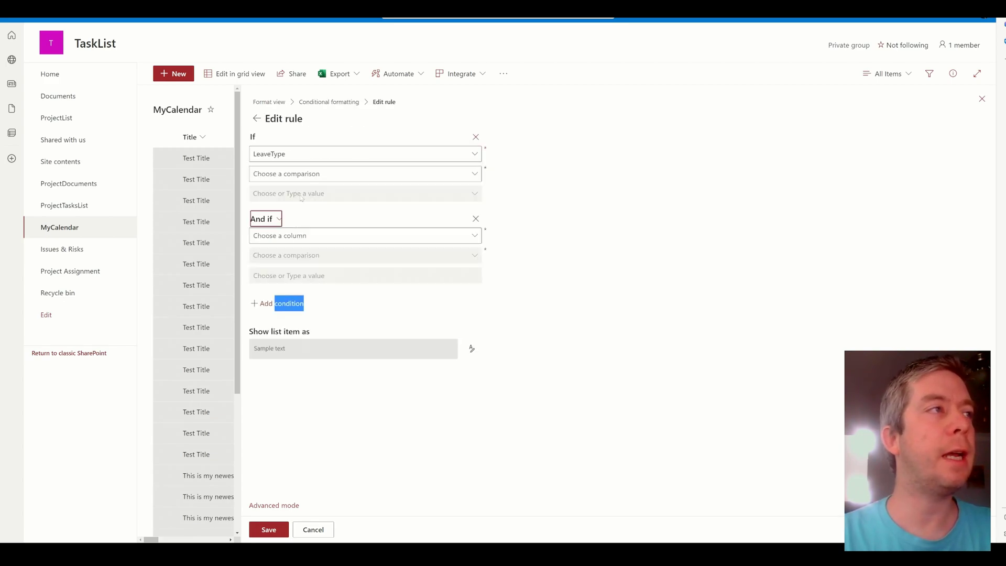
left_click(465, 217)
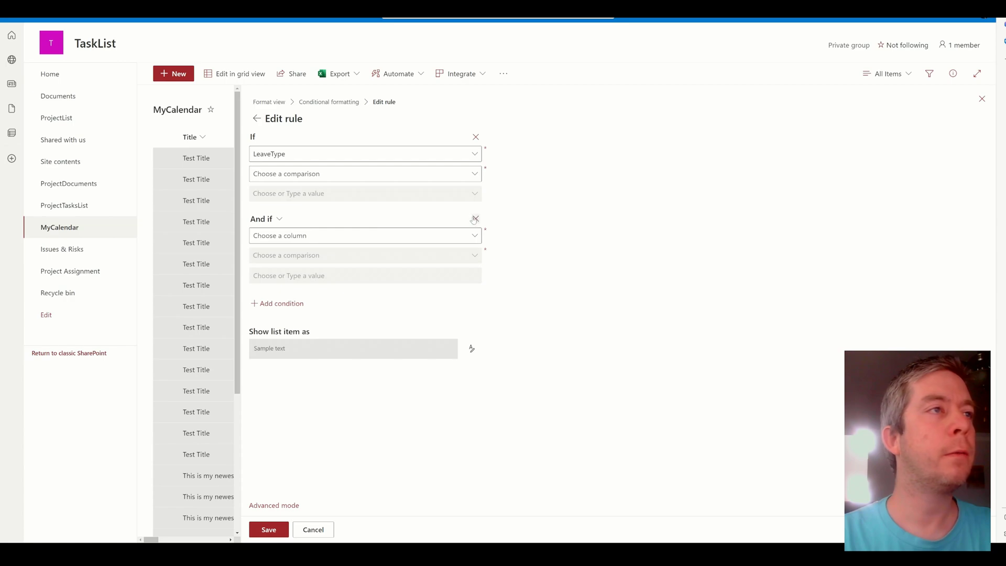
left_click(475, 219)
Set the rule to LeaveType is equal to Vacation with a light green fill and save it.
left_click(343, 173)
left_click(288, 195)
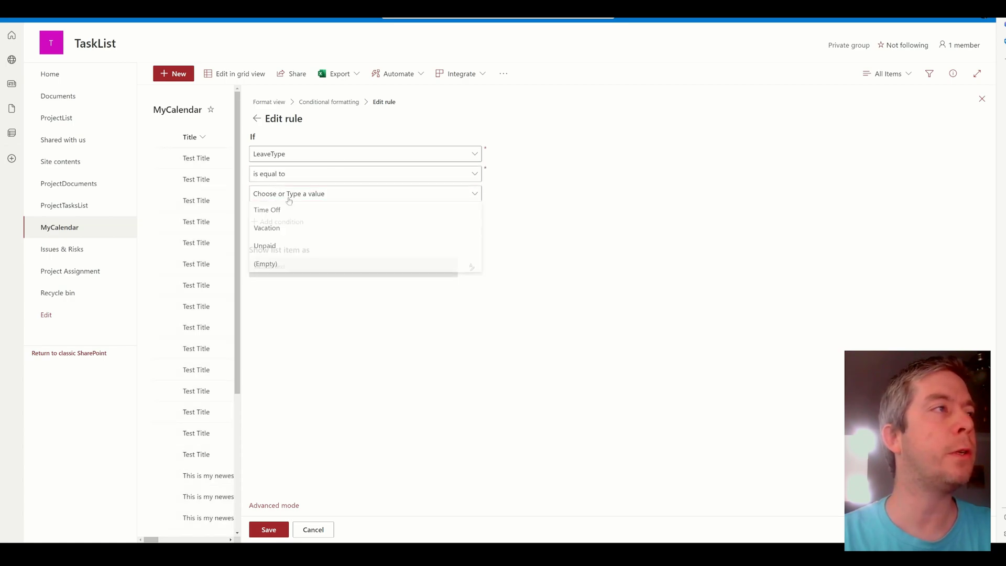
left_click(290, 227)
left_click(470, 267)
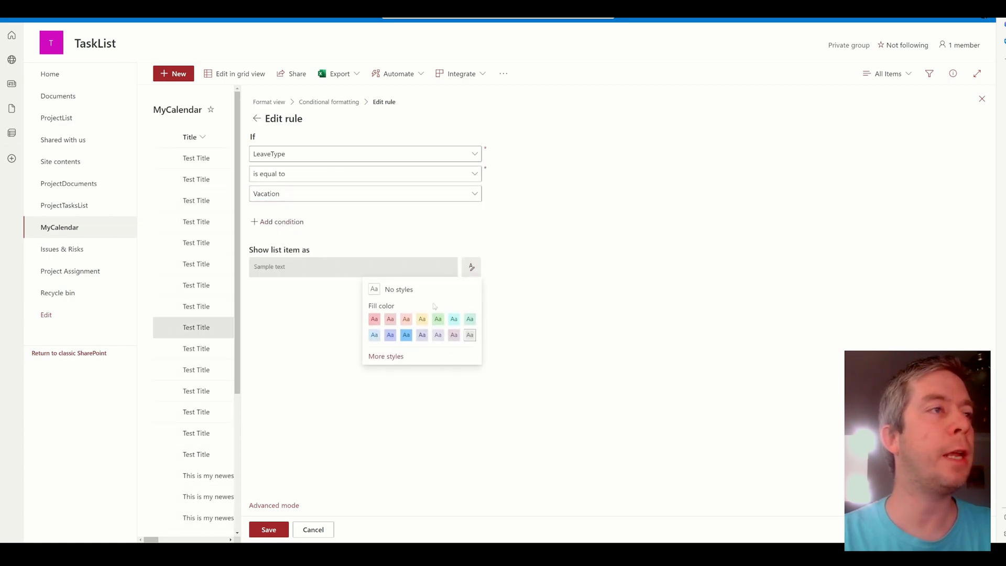
left_click(442, 321)
left_click(267, 536)
left_click(326, 109)
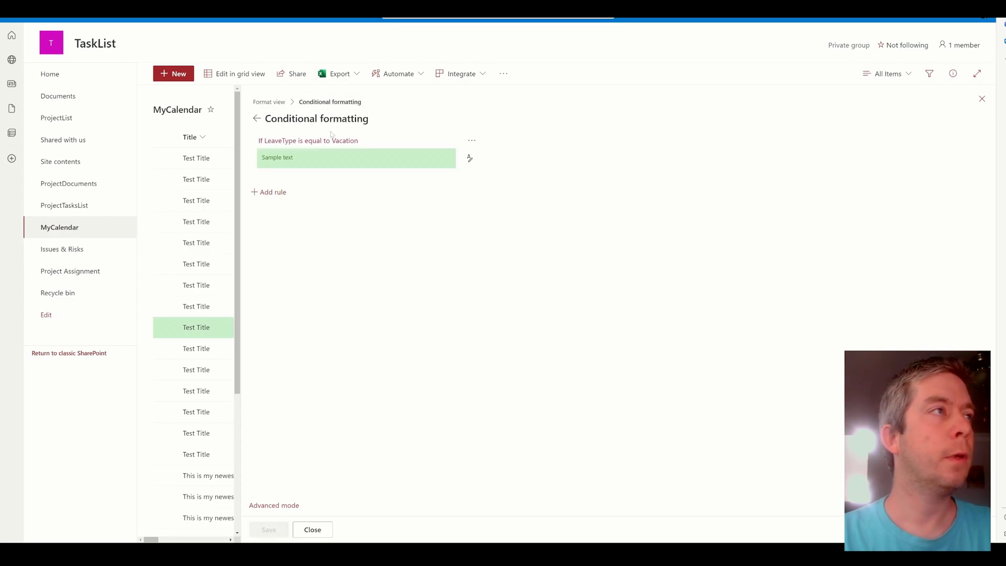
Add a rule giving rows where LeaveType is equal to Unpaid a pink fill.
left_click(275, 193)
left_click(288, 156)
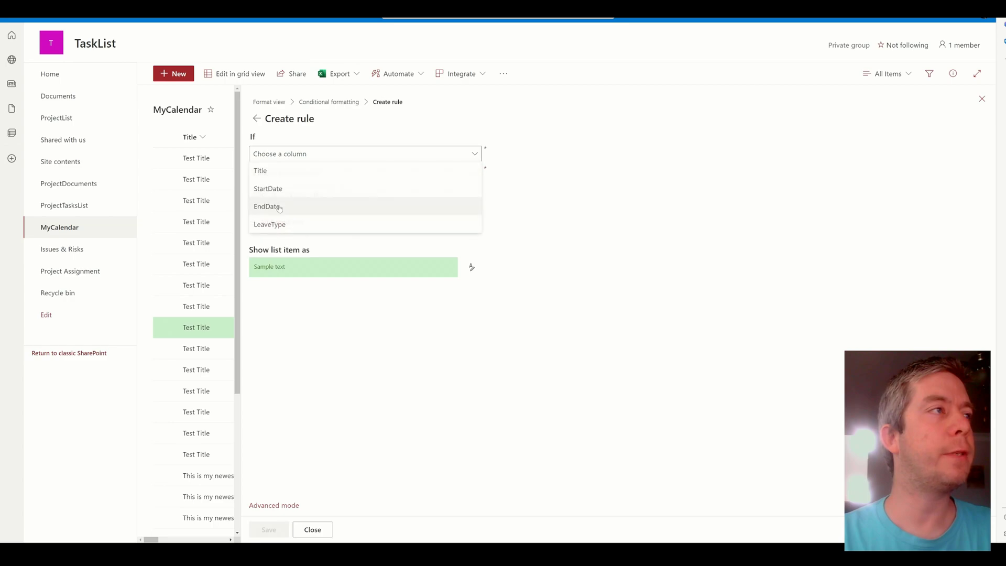
left_click(275, 224)
left_click(293, 174)
left_click(283, 190)
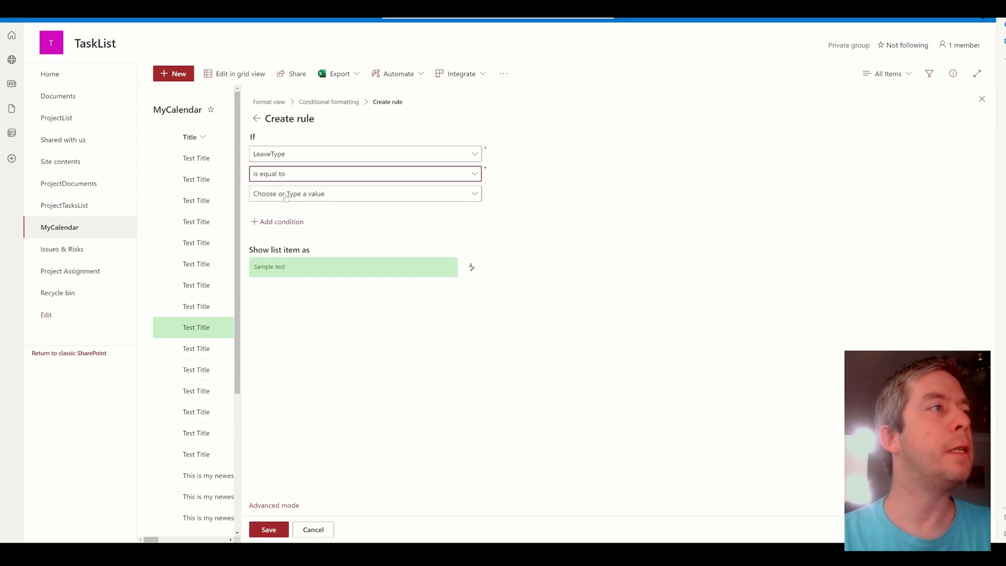
left_click(297, 195)
left_click(269, 246)
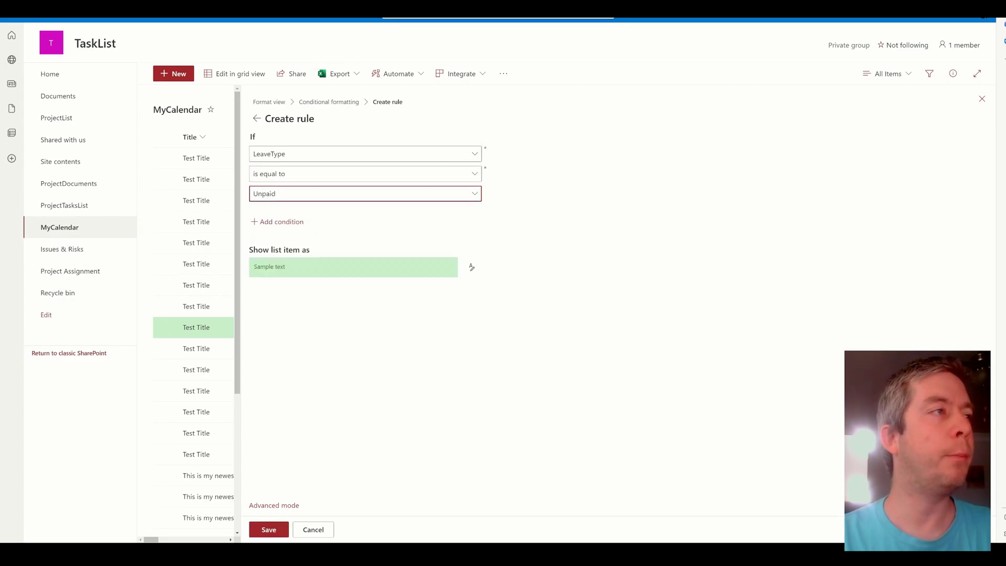
left_click(471, 267)
left_click(373, 319)
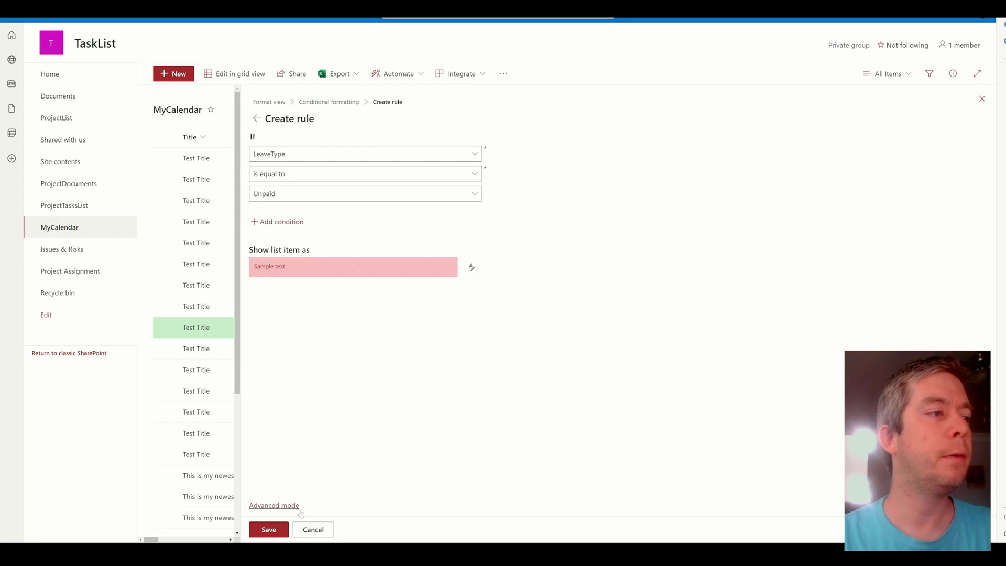
left_click(269, 529)
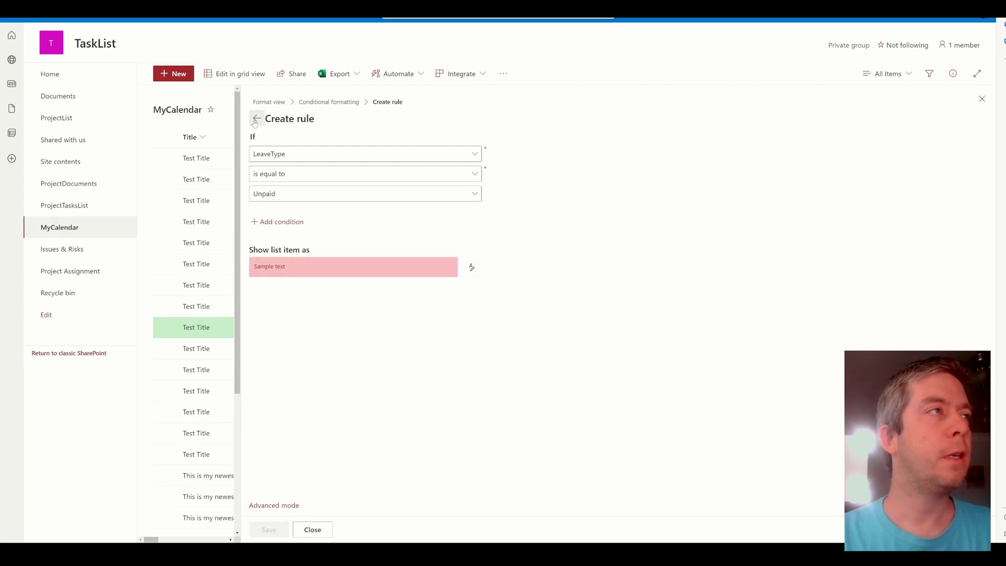
left_click(255, 120)
Add a rule giving rows where LeaveType is equal to Time Off a blue fill.
left_click(267, 238)
left_click(308, 155)
left_click(270, 224)
left_click(278, 174)
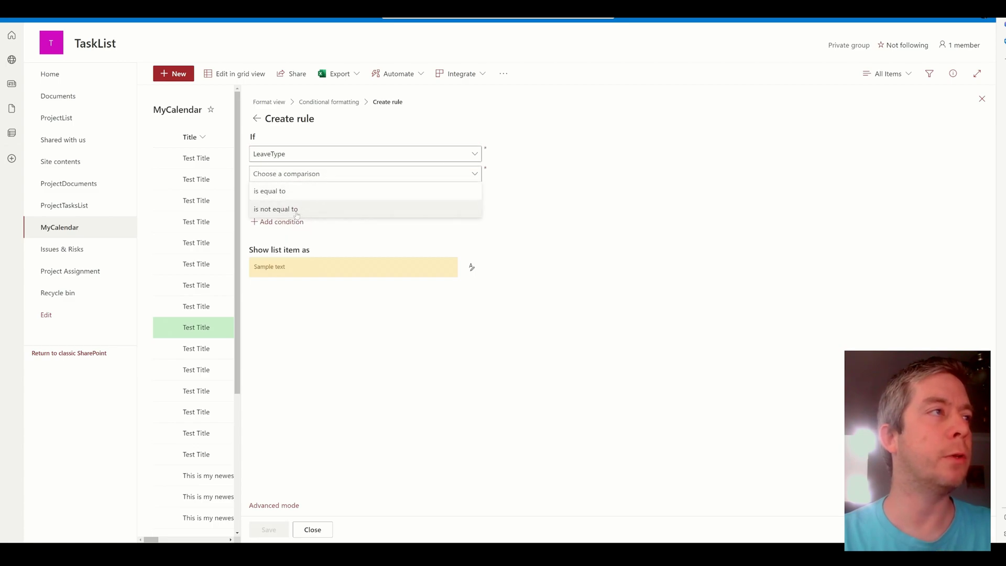
left_click(277, 190)
left_click(278, 193)
left_click(280, 209)
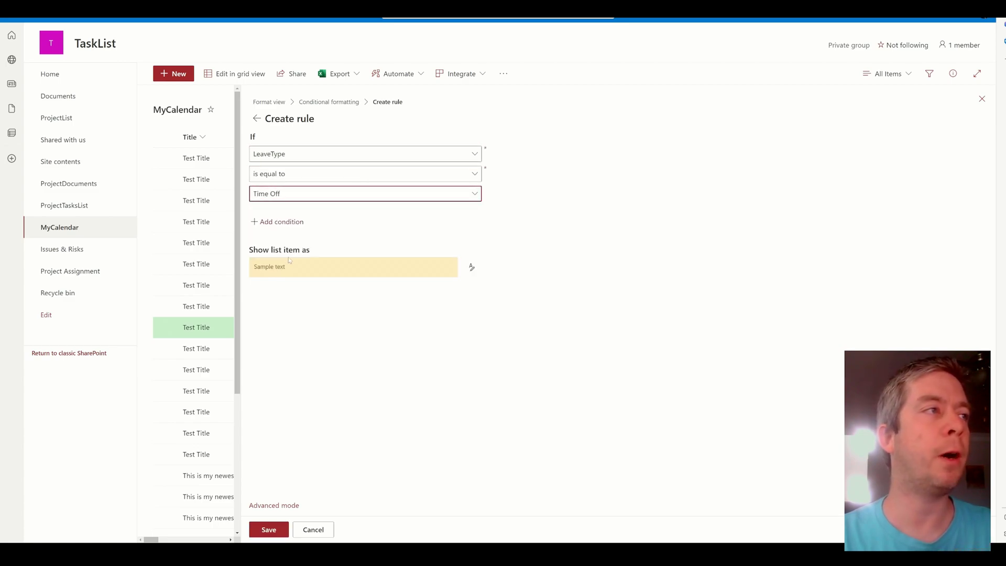
left_click(471, 267)
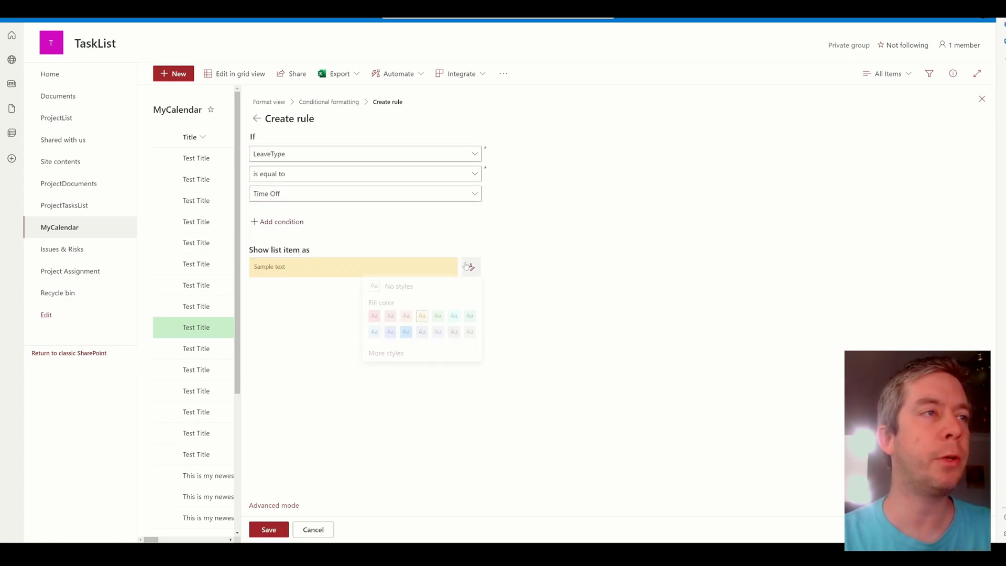
left_click(420, 336)
left_click(471, 267)
left_click(406, 334)
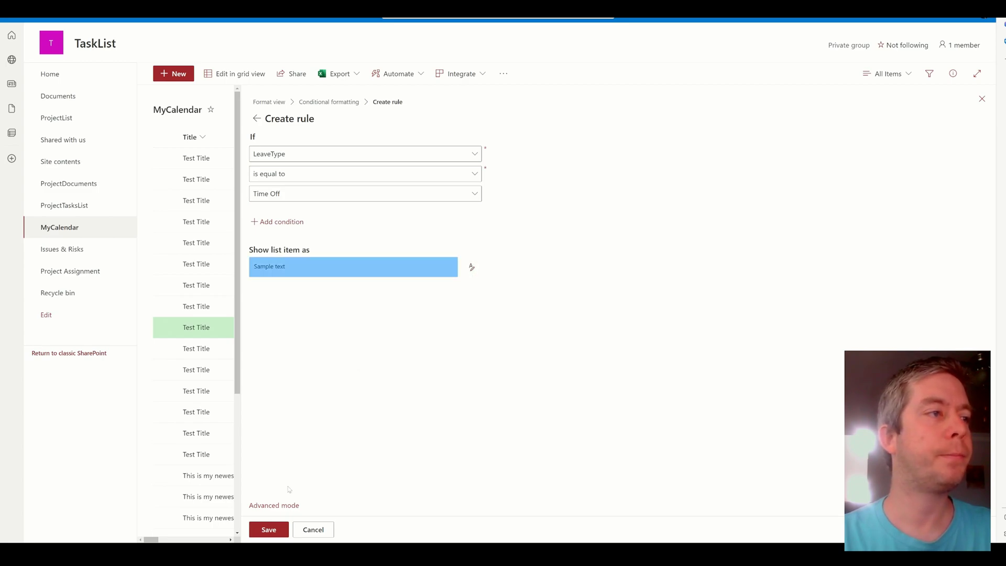
left_click(268, 530)
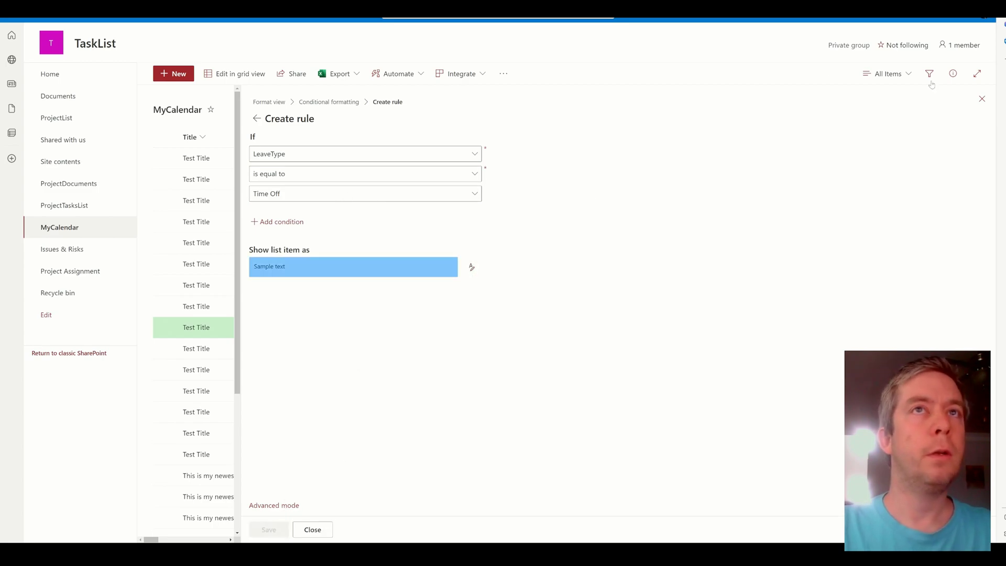
Close the formatting panel and review the coloured rows in the list.
left_click(982, 98)
scroll(525, 278, "down", 3)
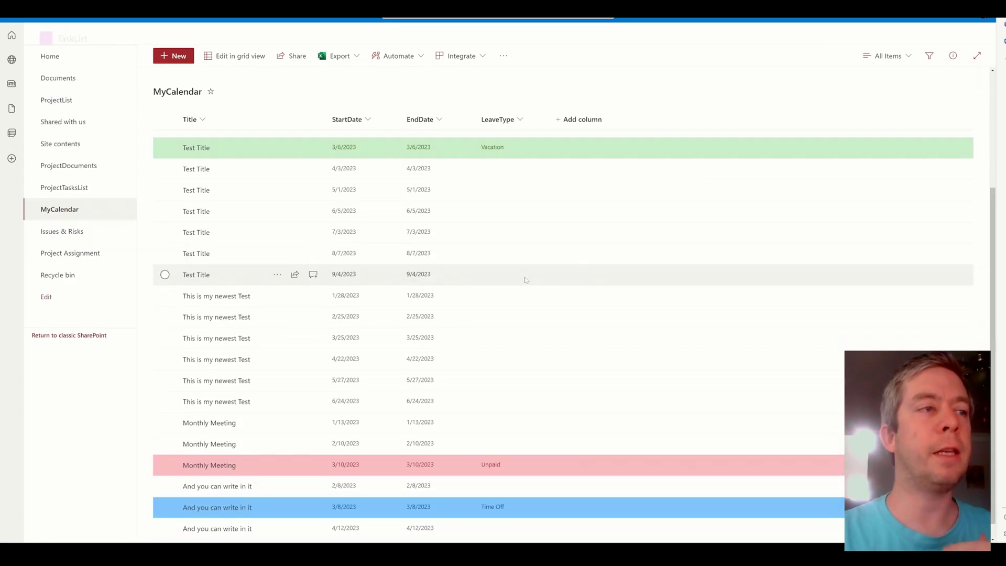
scroll(619, 202, "up", 5)
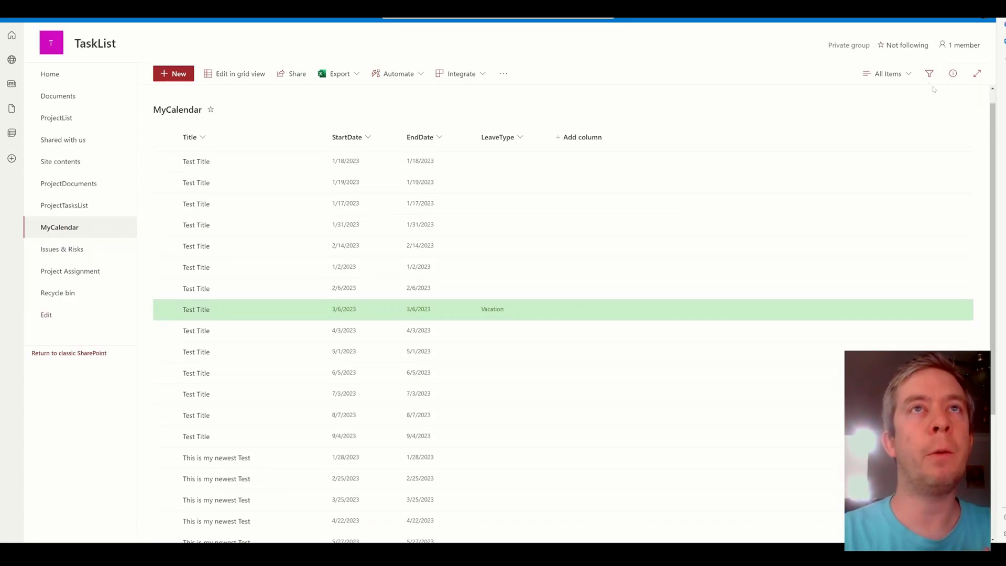
Select and copy the All Items view's formatting JSON in Advanced mode.
left_click(888, 73)
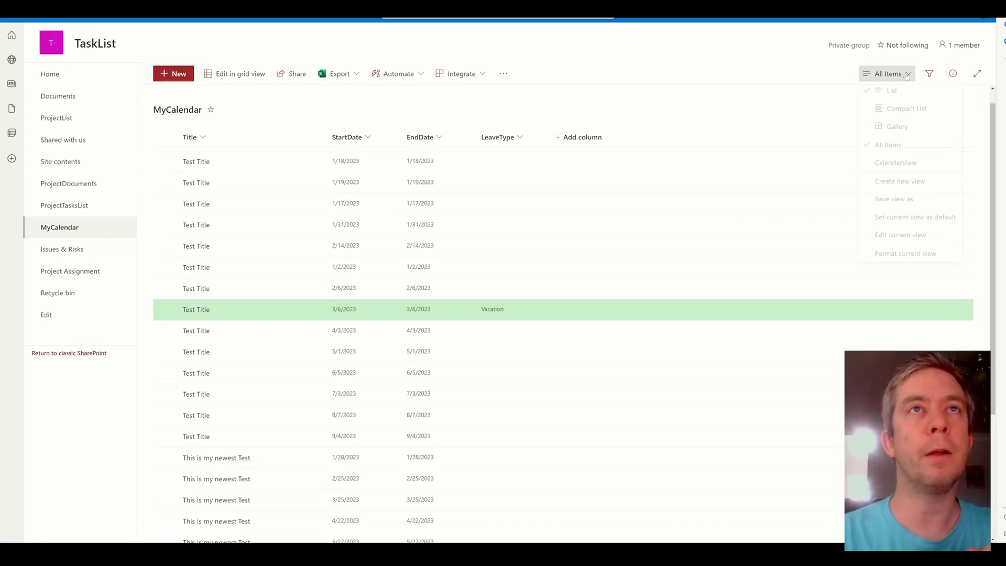
left_click(898, 256)
left_click(274, 505)
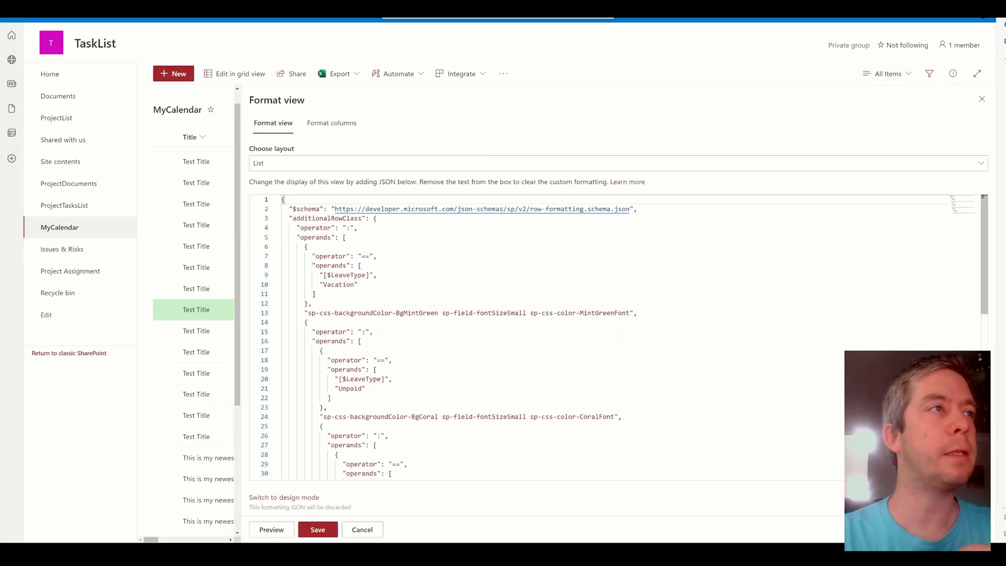
scroll(524, 335, "down", 5)
scroll(523, 335, "up", 5)
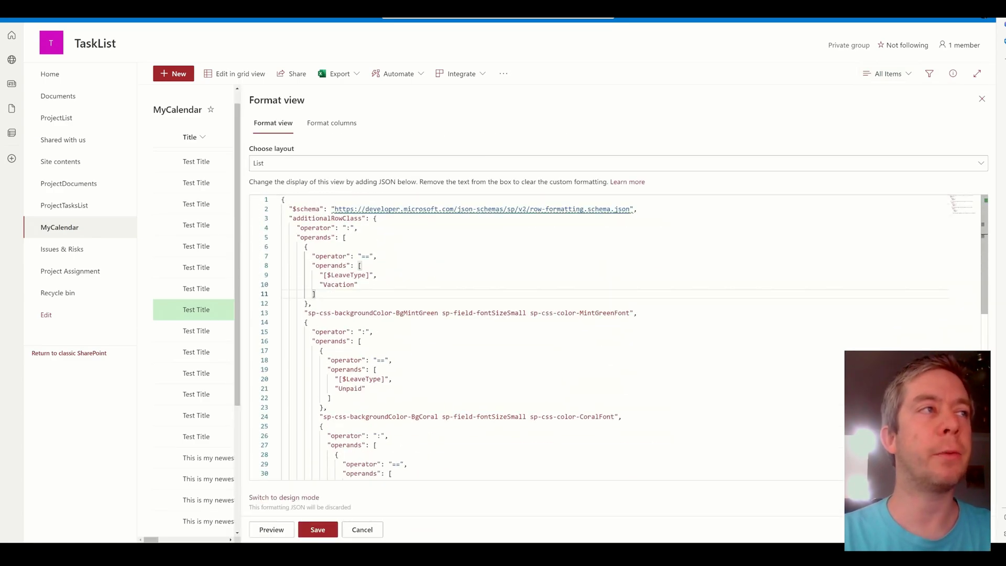
key("ctrl+a")
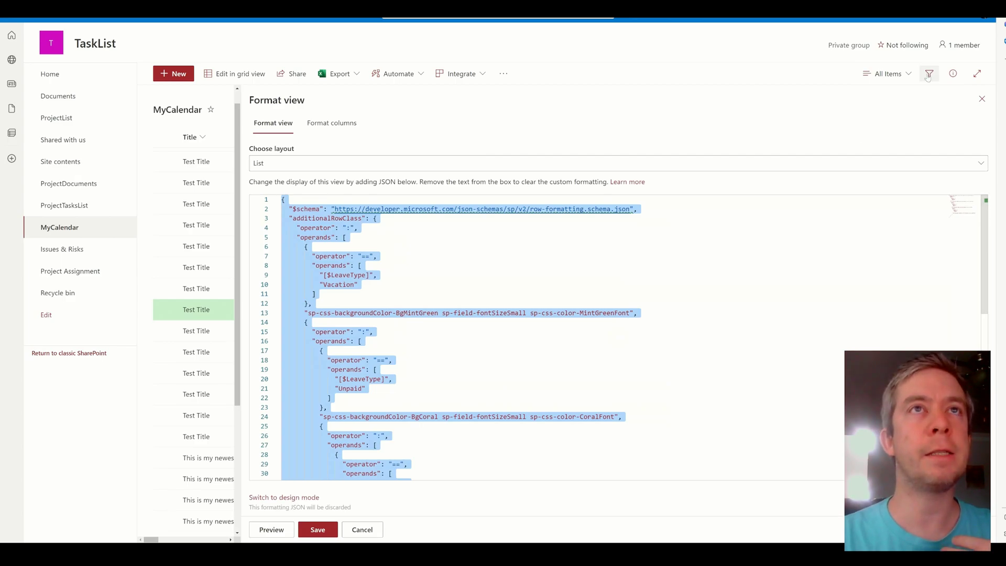
Paste that JSON into CalendarView's format, changing it to additionalEventClass, and save.
left_click(888, 73)
left_click(886, 167)
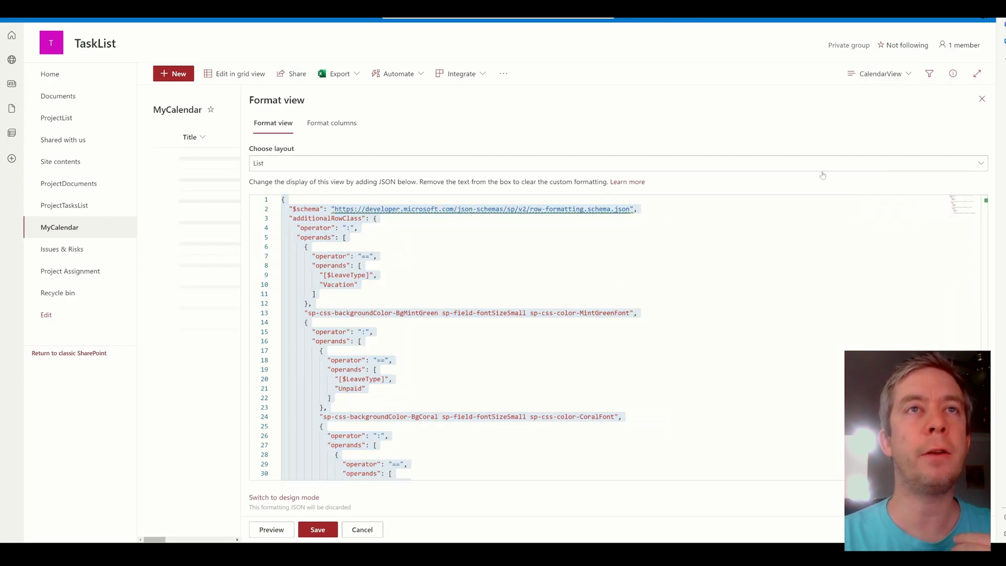
left_click(880, 73)
left_click(887, 218)
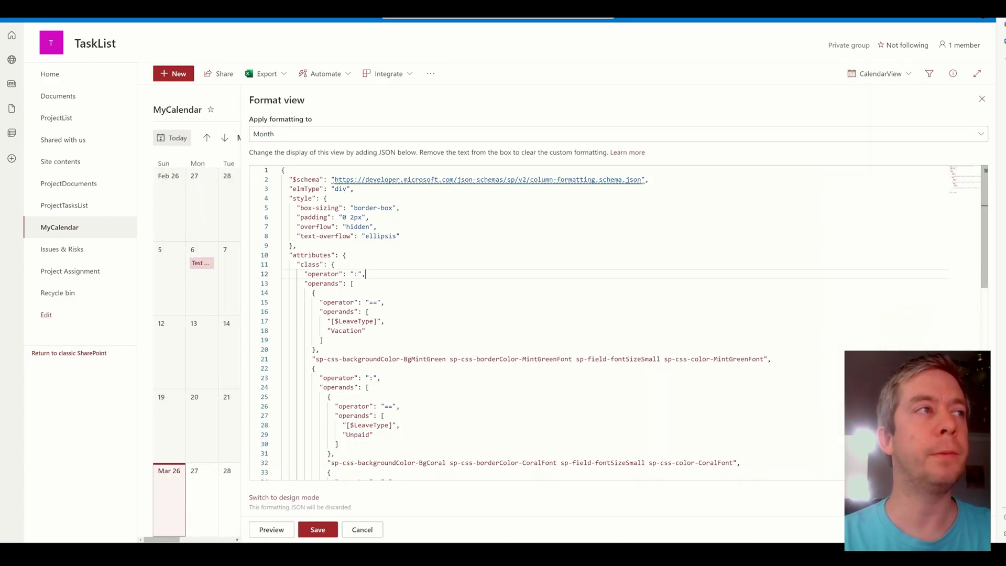
key("ctrl+a")
key("ctrl+v")
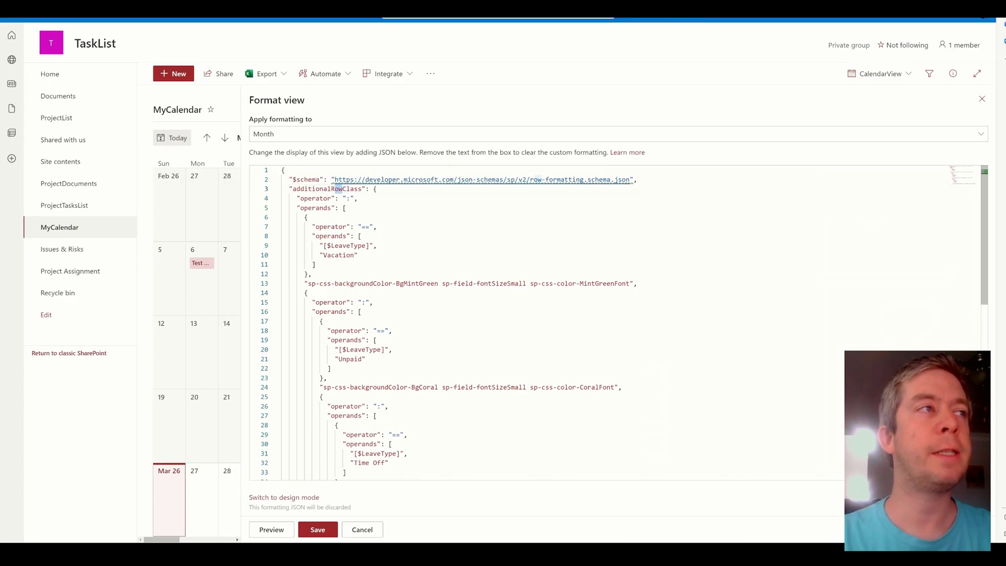
type("Event")
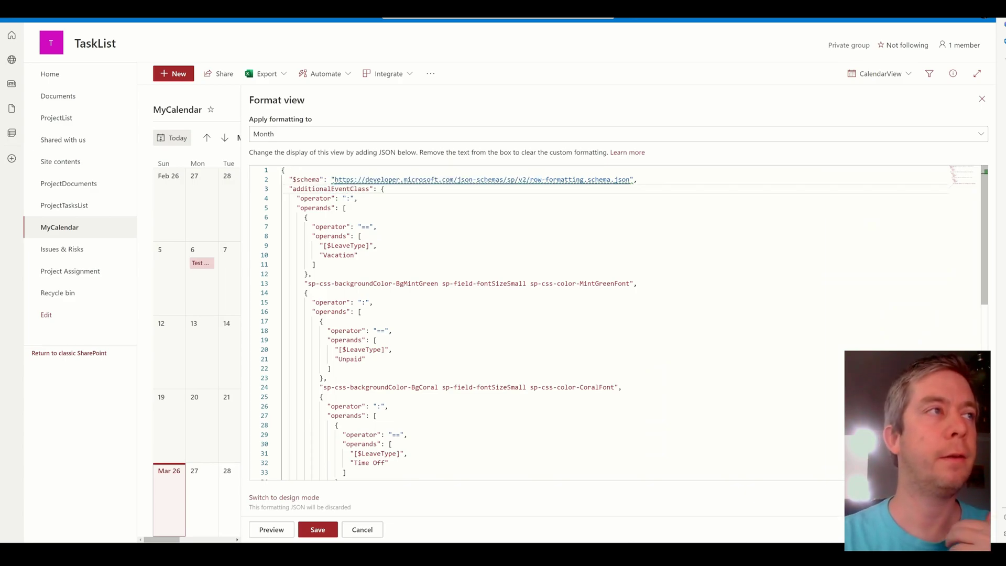
left_click(317, 529)
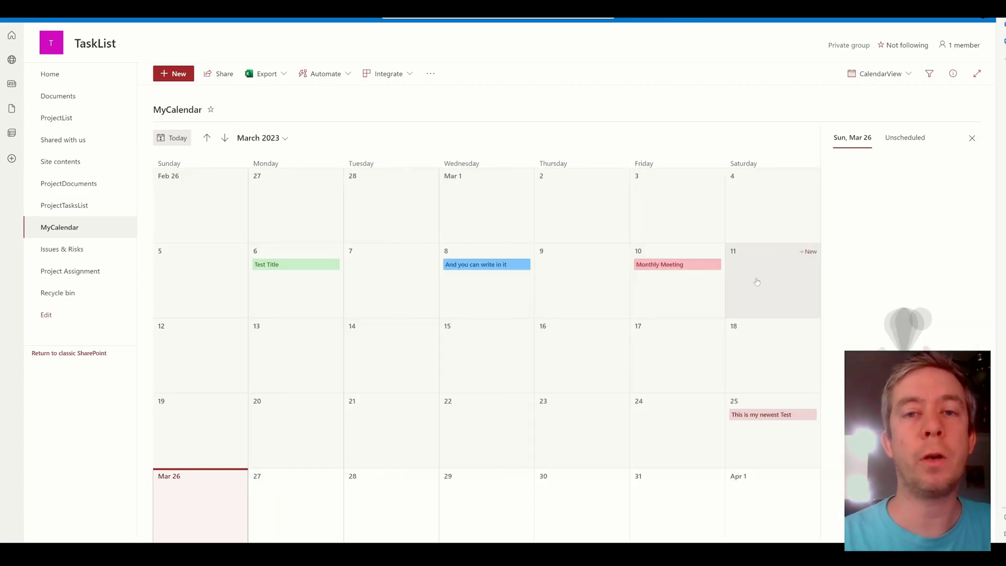
In the MyCalendar list settings, save the CalendarView view with LeaveType kept checked.
left_click(971, 138)
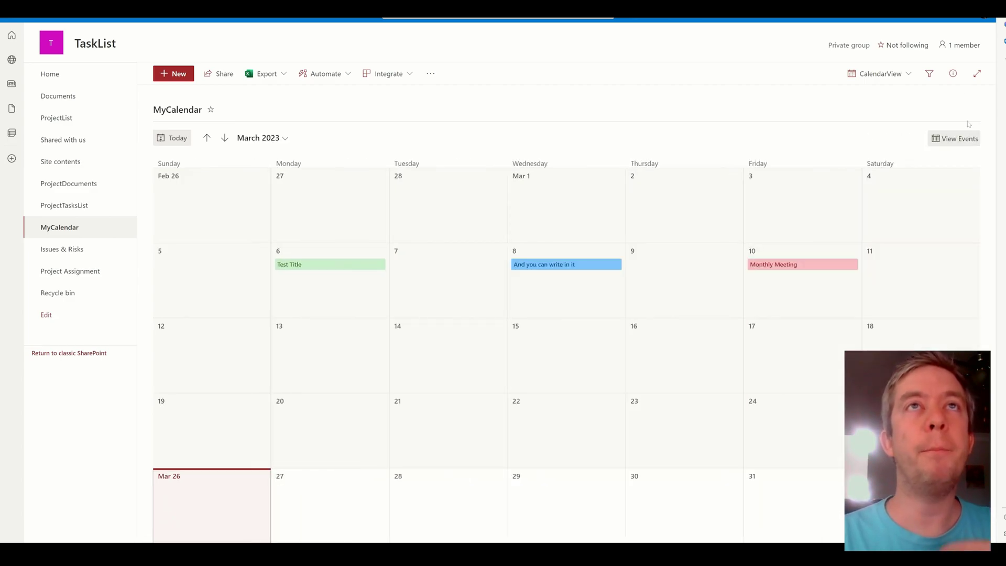
left_click(934, 16)
left_click(861, 114)
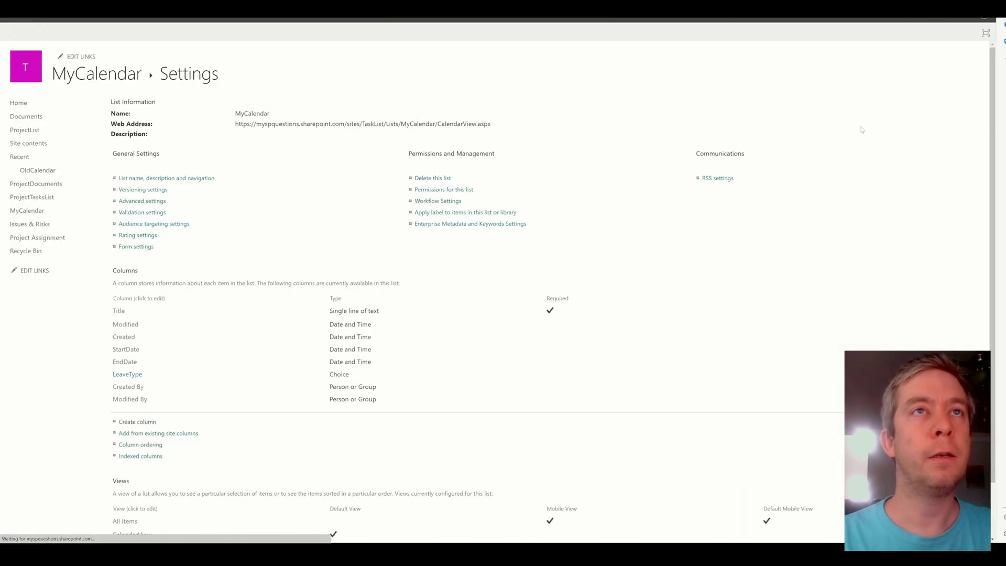
scroll(250, 280, "down", 2)
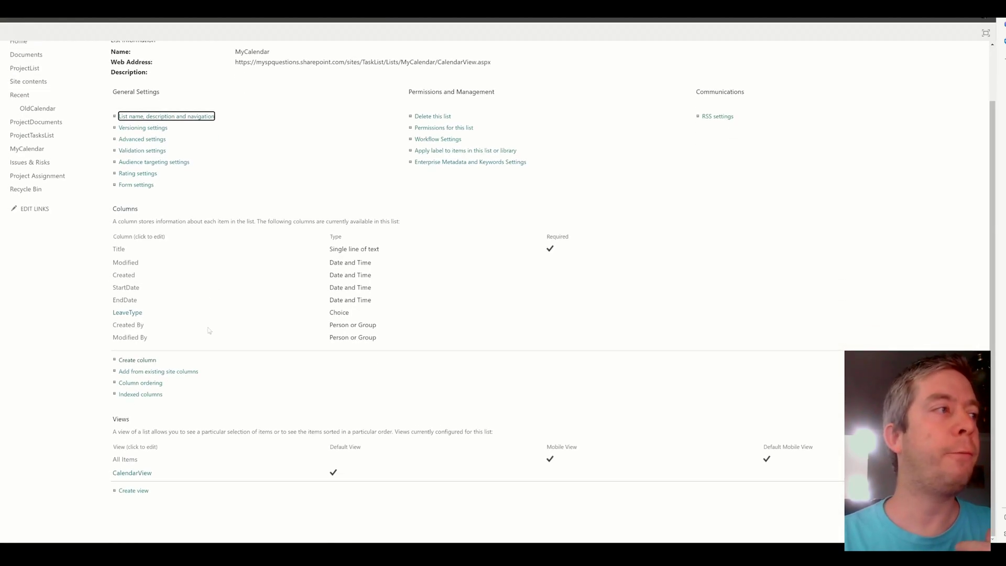
scroll(138, 481, "up", 1)
scroll(139, 477, "down", 1)
left_click(139, 474)
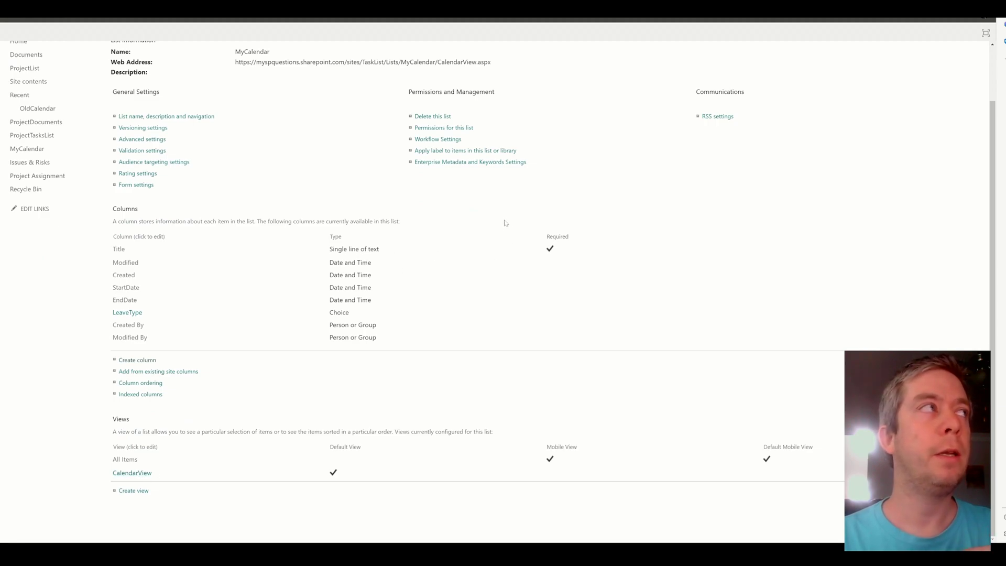
left_click(568, 268)
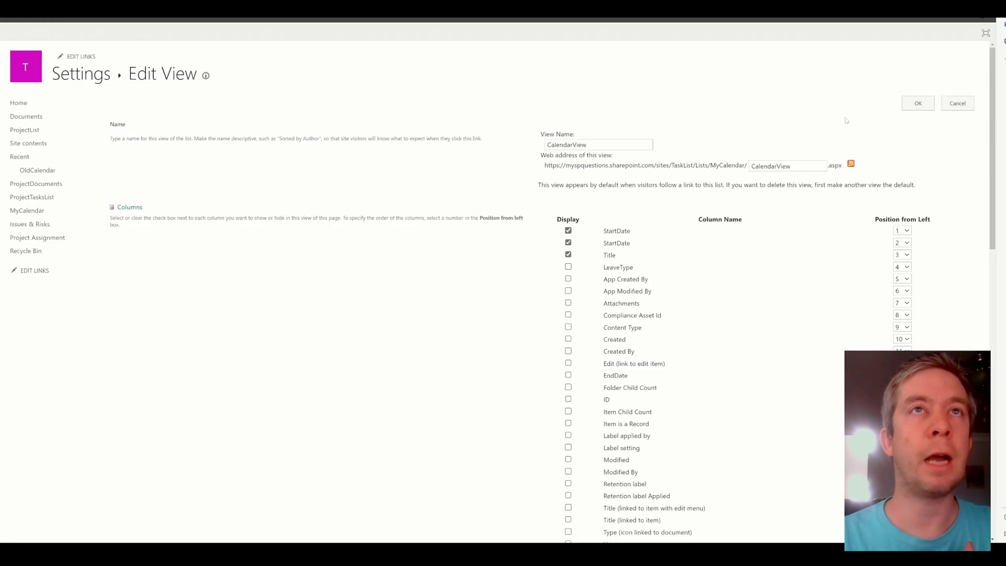
left_click(918, 103)
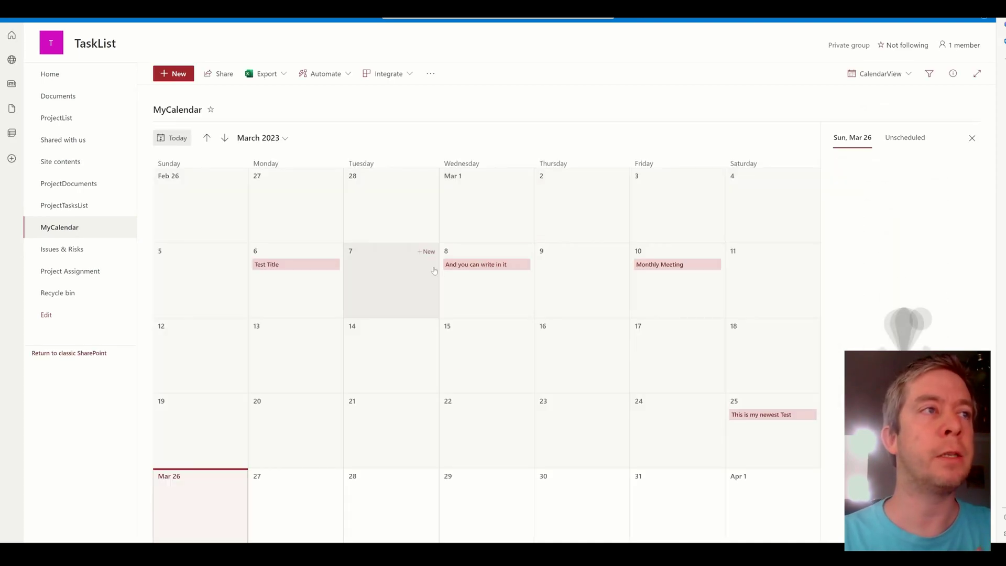
Tick the LeaveType column in the CalendarView view via List settings and save.
left_click(880, 73)
left_click(937, 22)
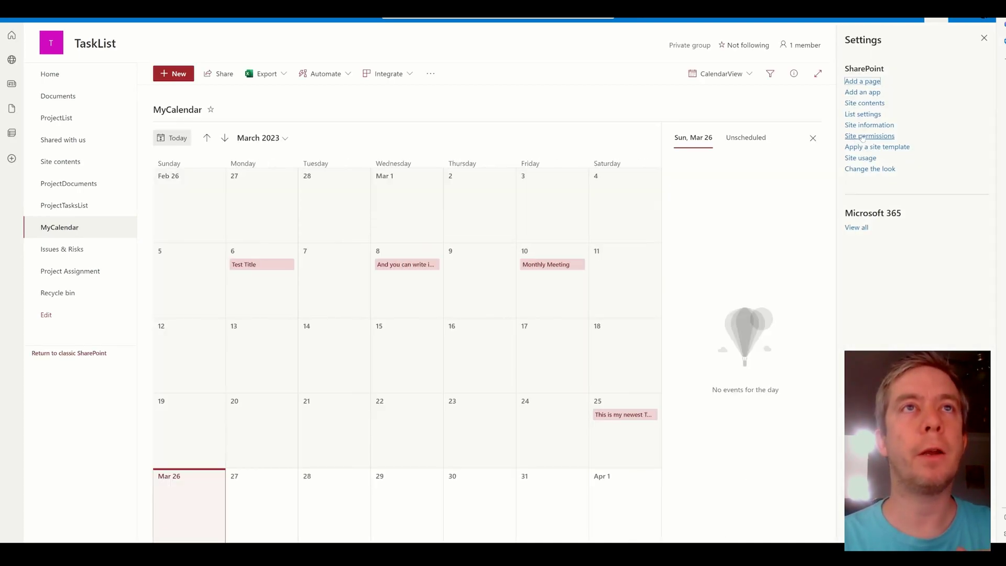
left_click(862, 114)
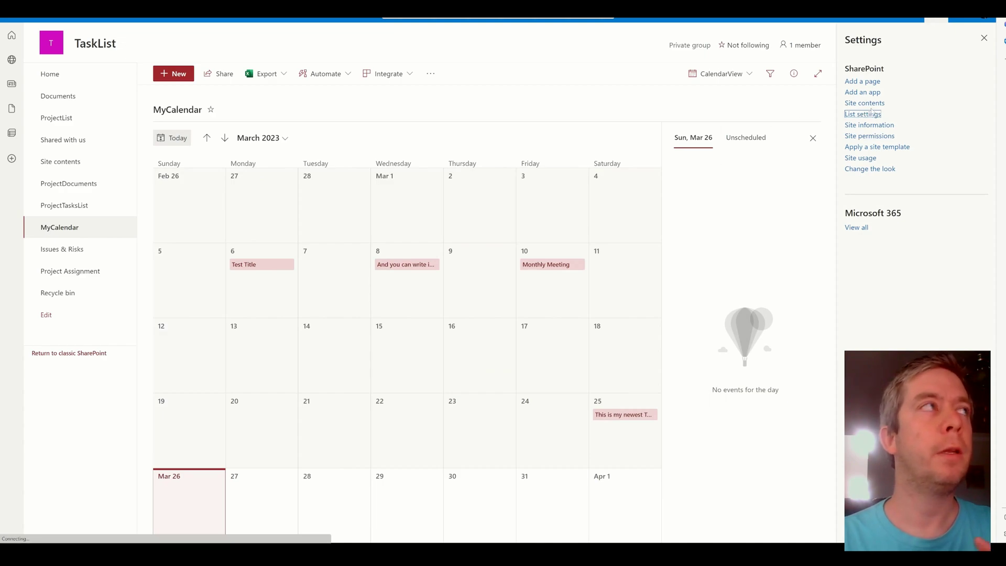
scroll(242, 382, "down", 1)
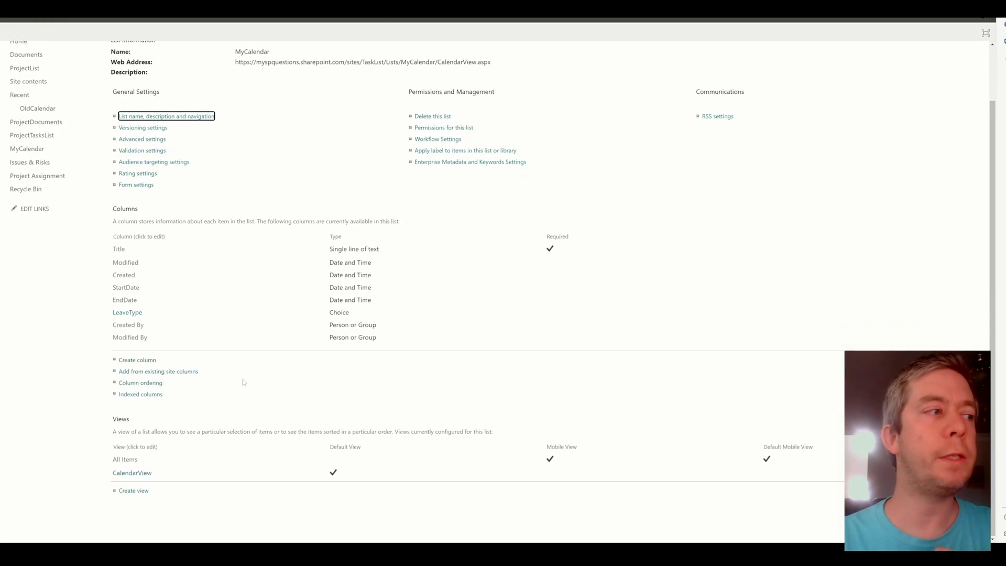
left_click(144, 474)
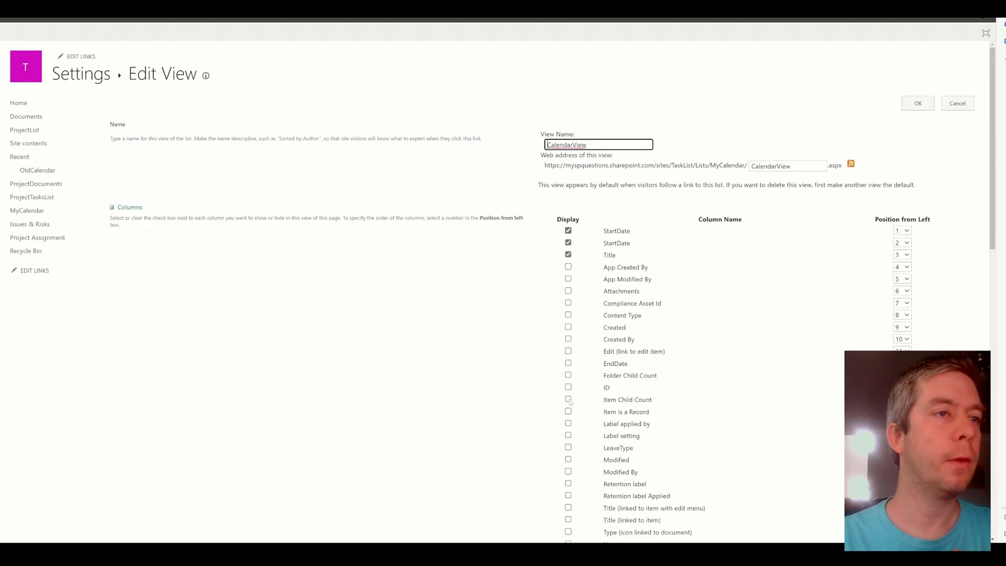
left_click(569, 454)
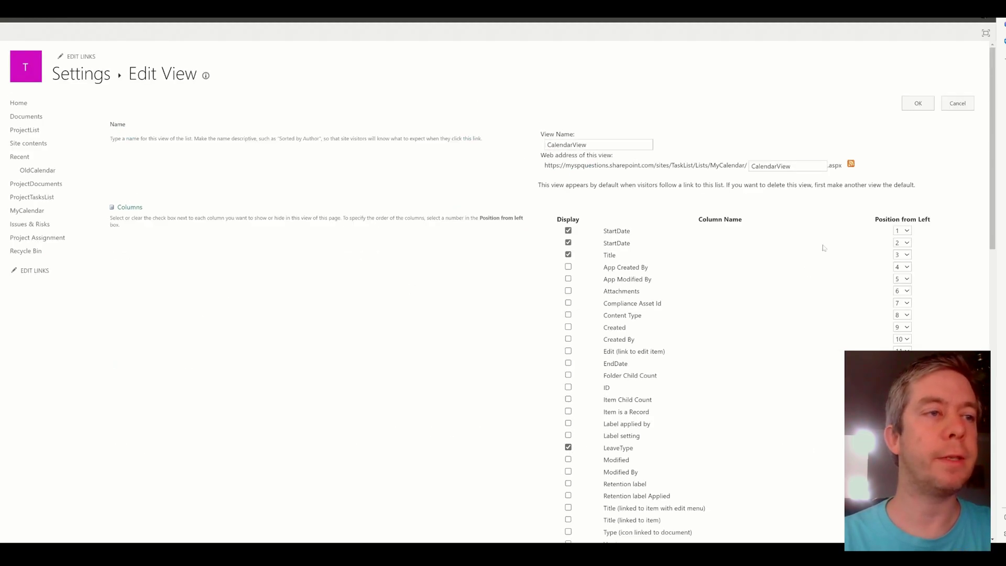
left_click(919, 105)
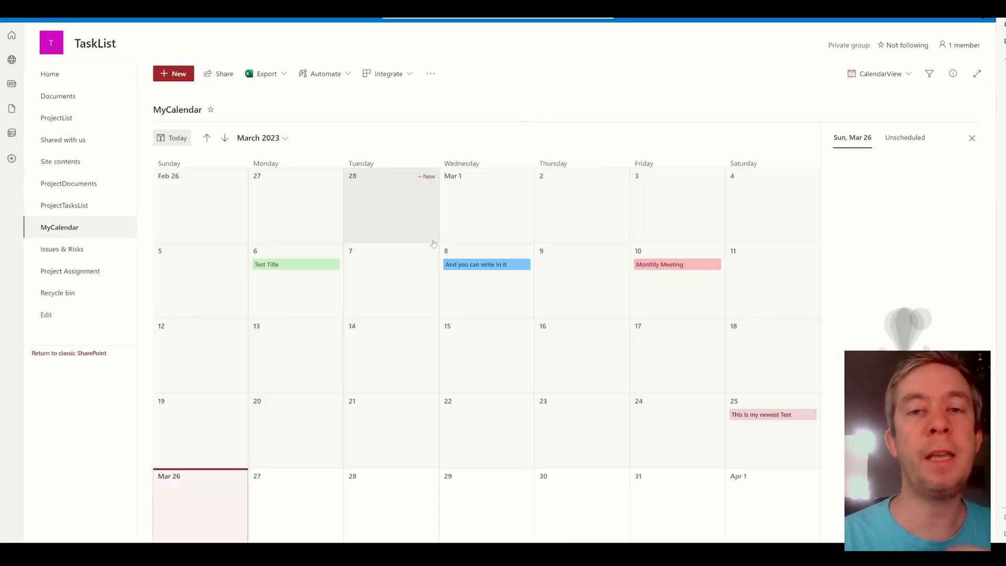
Open the Mar 8 event's details to check its leave type, then close them.
left_click(480, 264)
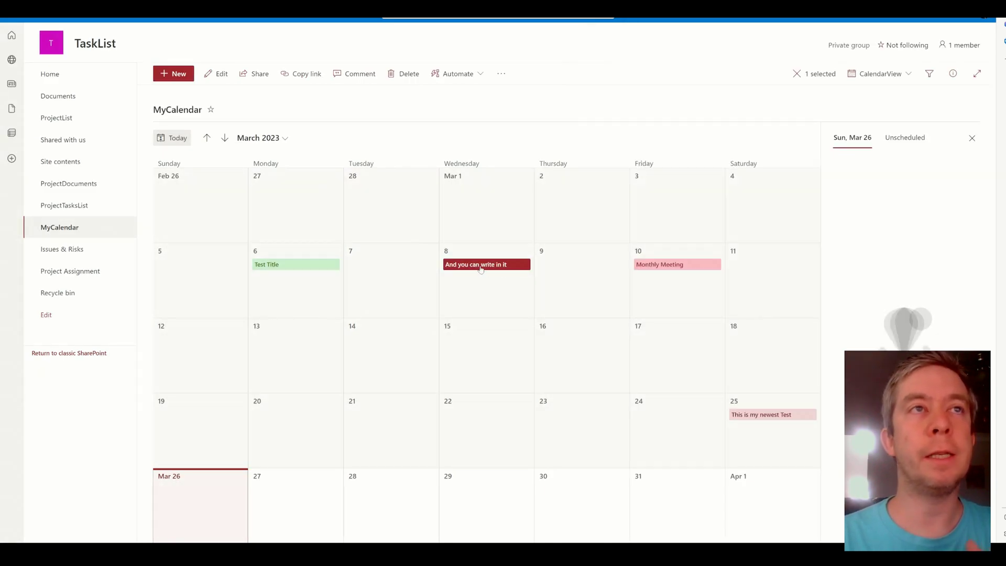
left_click(480, 266)
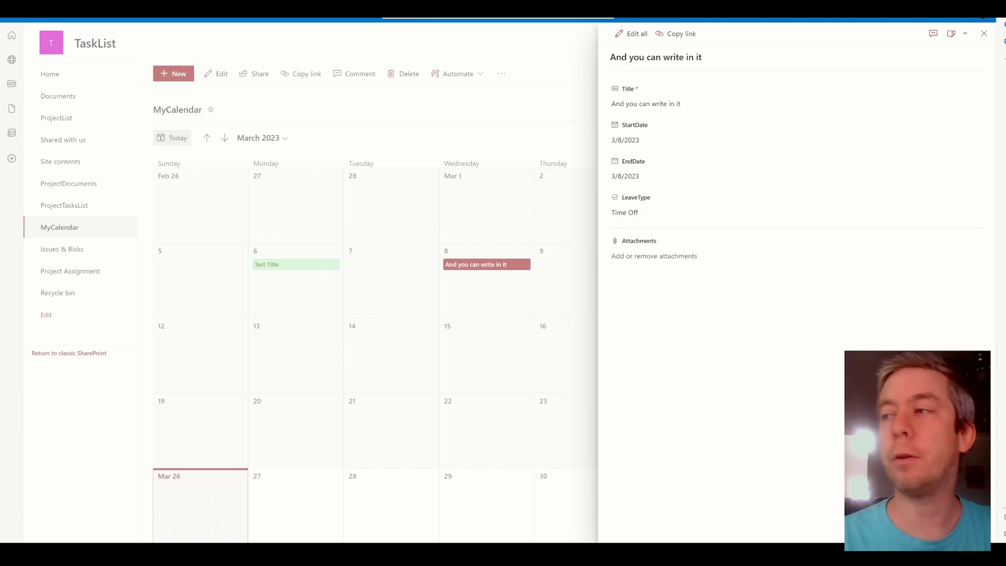
key("Escape")
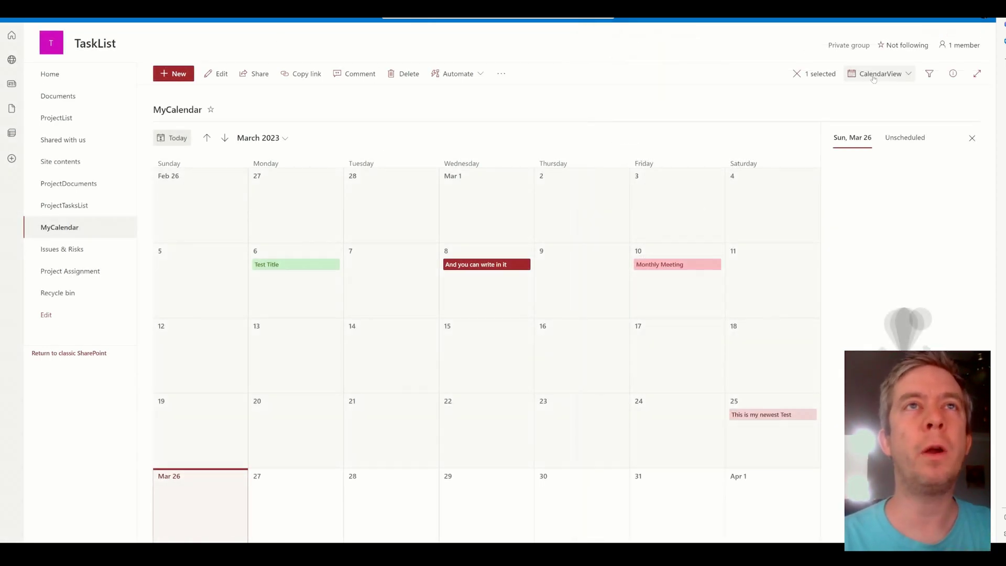
left_click(880, 73)
Ask ChatGPT for SharePoint formatting JSON that colours a field equal to Vacation, Time Off or Unpaid.
left_click(872, 129)
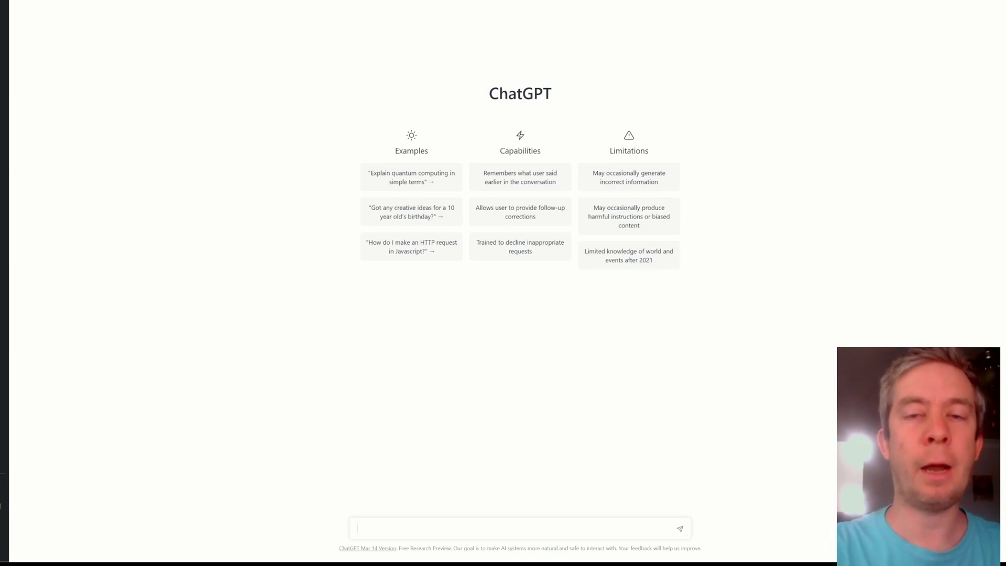
type("n you write")
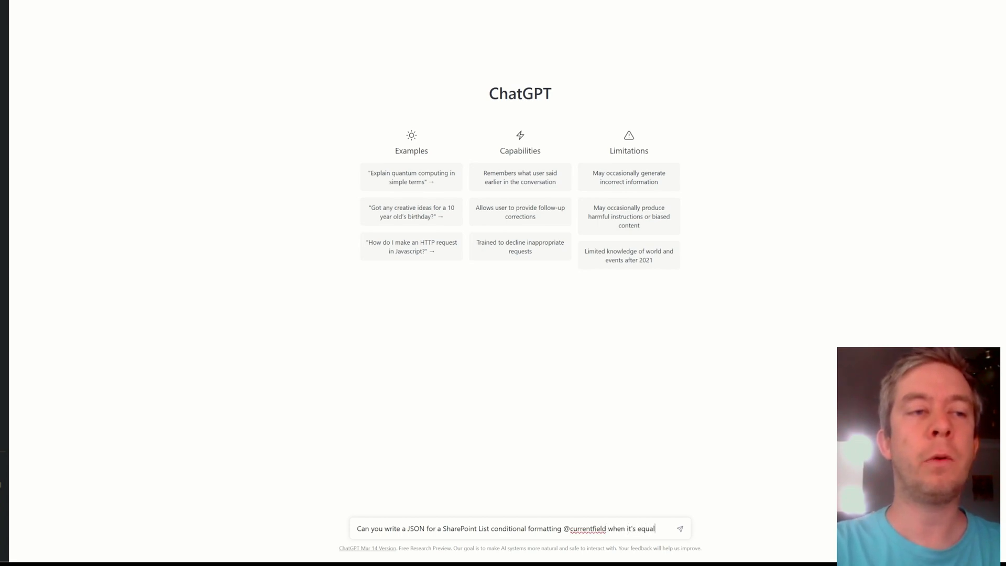
type("Vacatio")
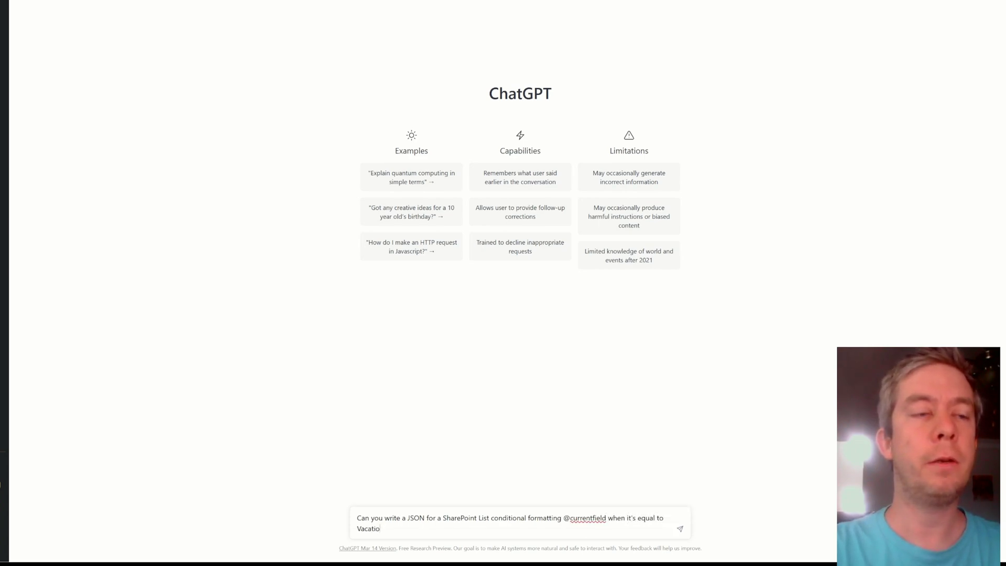
key("BackSpace")
key("BackSpace")
key("BackSpace")
key("BackSpace")
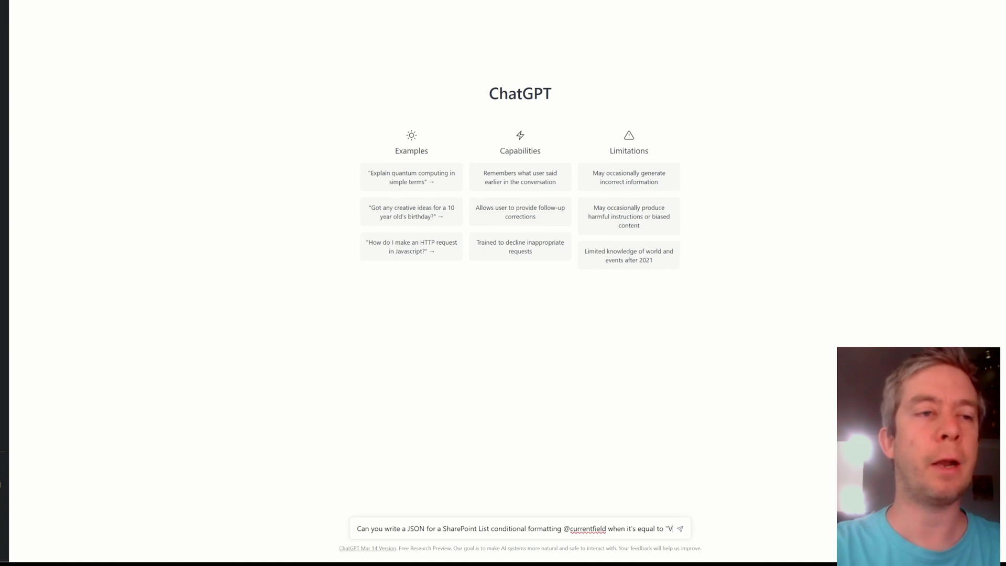
type("acation\", \"Time Off\", \"Unpaid\" and change the colors")
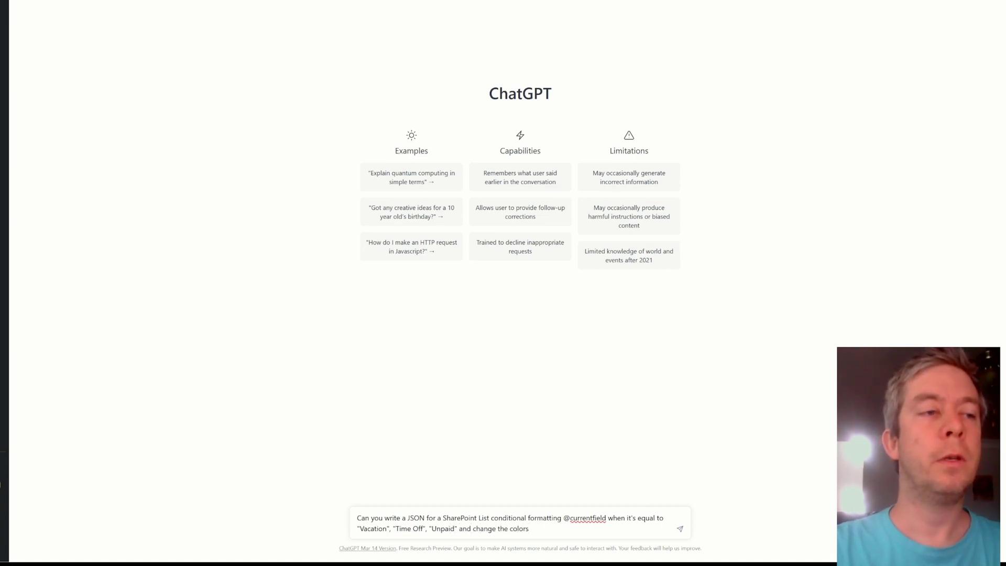
key("Return")
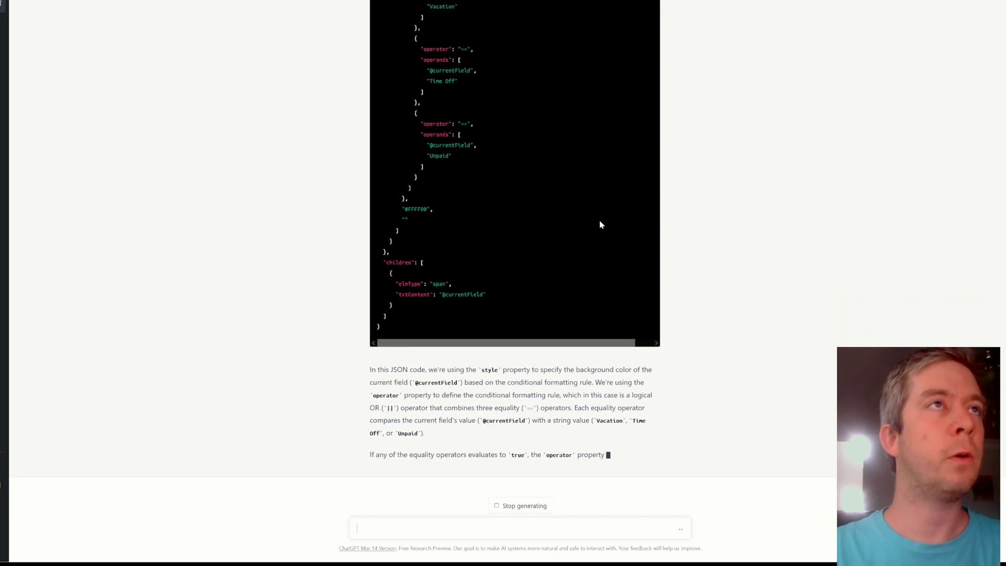
Copy the JSON code block from ChatGPT's reply.
scroll(595, 218, "up", 4)
left_click(639, 66)
Replace the LeaveType column's Advanced-mode formatting with the ChatGPT JSON and save it.
key("alt+Tab")
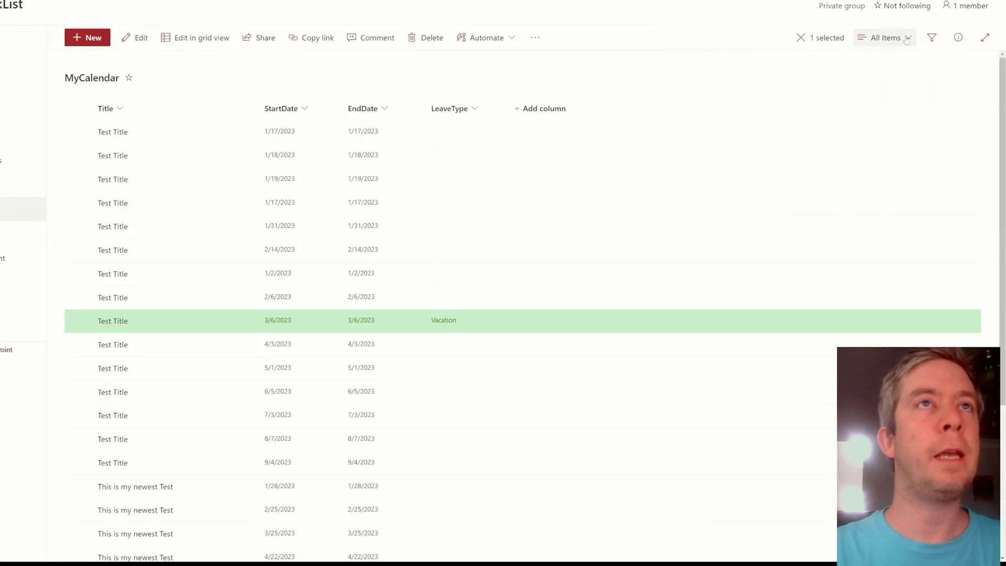
left_click(449, 114)
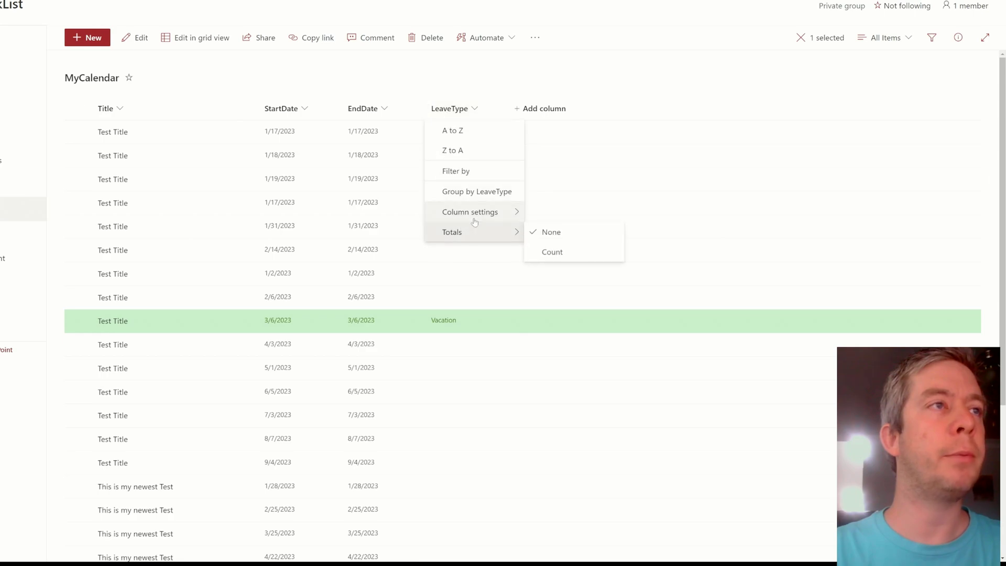
mouse_move(471, 211)
left_click(556, 232)
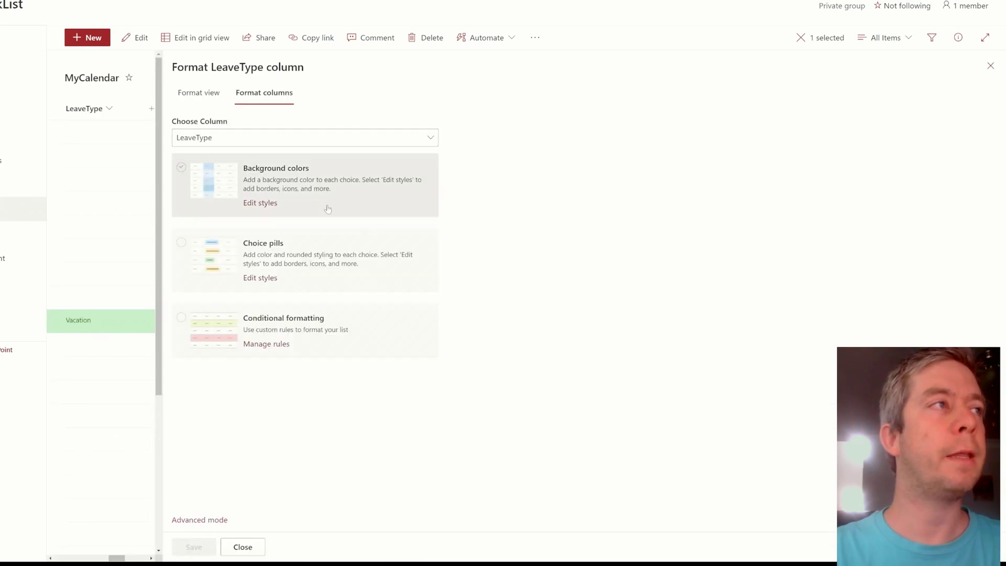
left_click(211, 520)
key("ctrl+a")
key("ctrl+v")
left_click(250, 547)
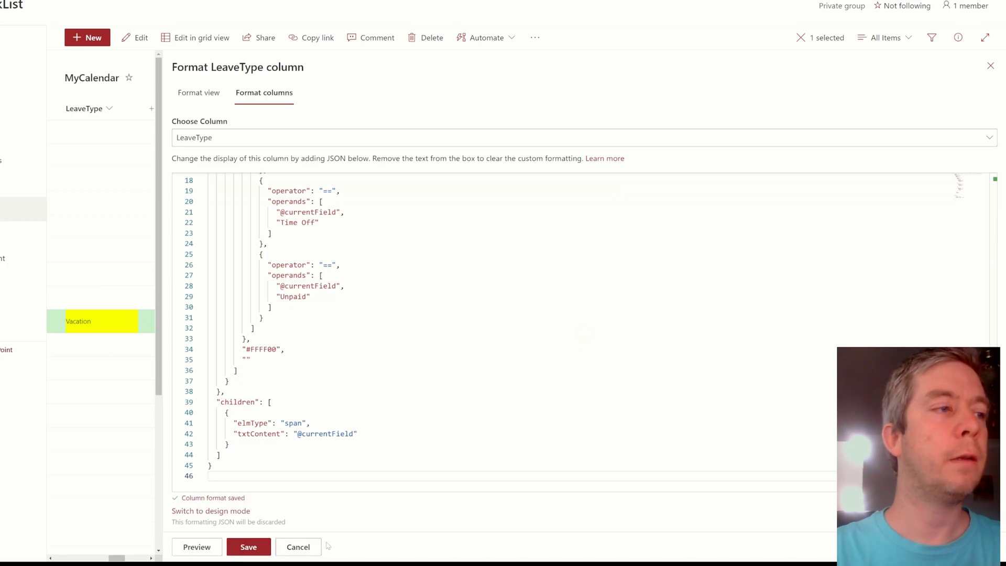
scroll(524, 359, "down", 4)
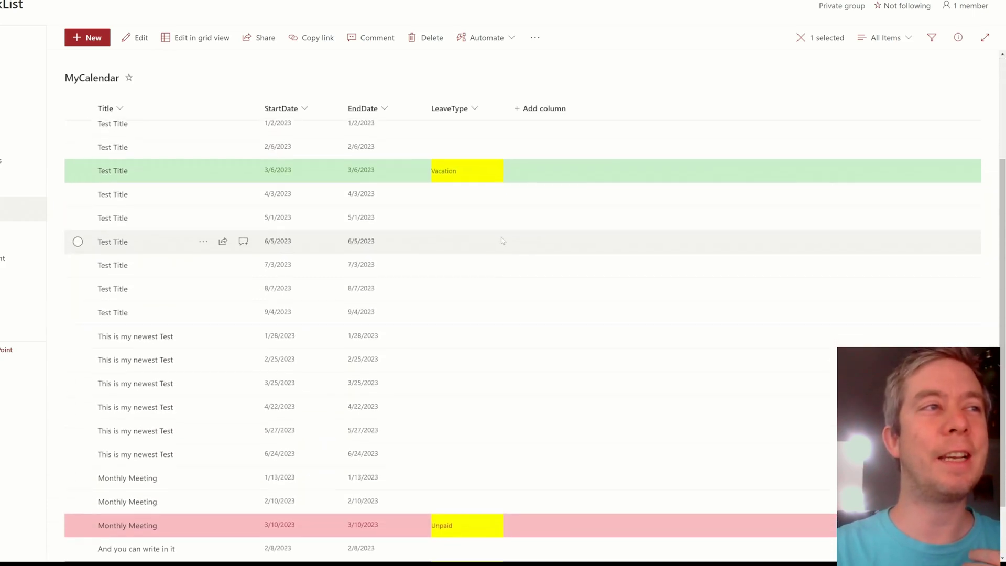
scroll(482, 229, "up", 4)
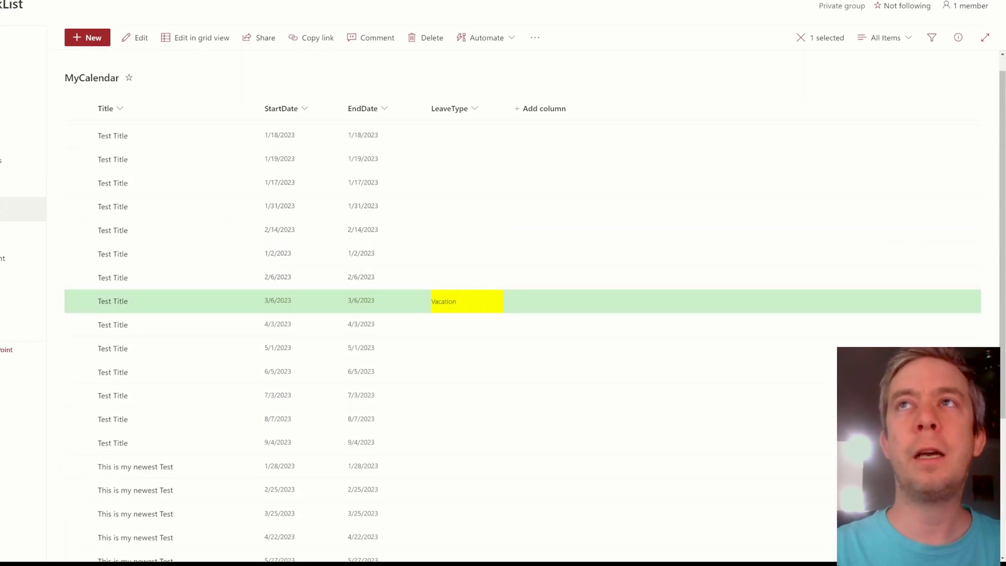
Ask ChatGPT to colour Vacation green and Unpaid red, then select the revised JSON.
key("alt+Tab")
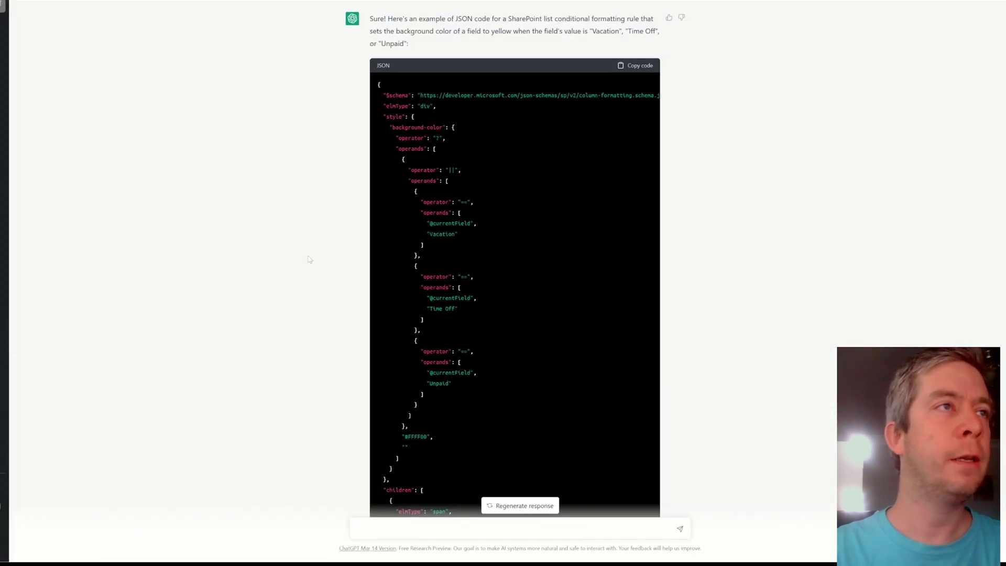
scroll(314, 264, "down", 6)
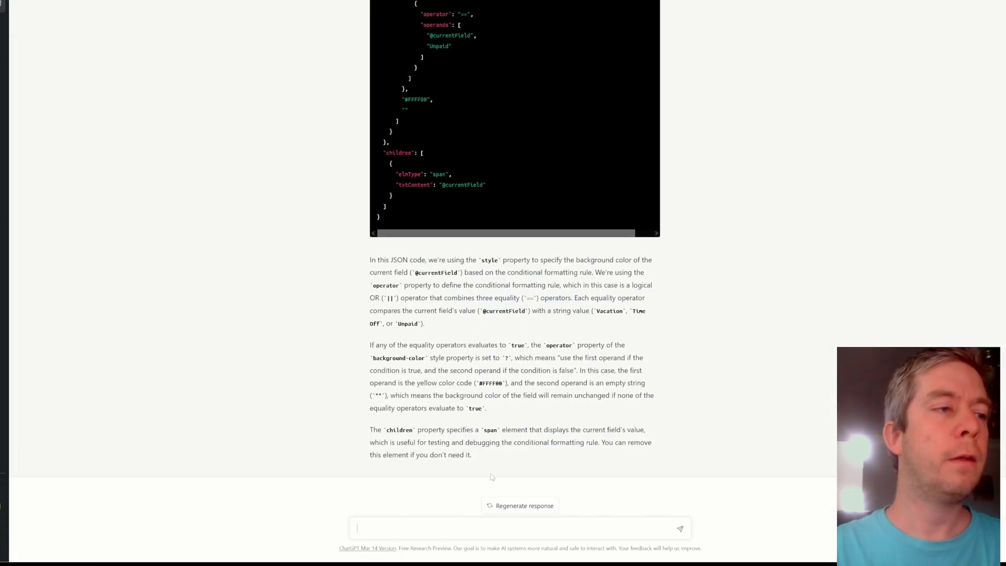
type("Can you change the color to Green if Vacation and Red it Unpaid")
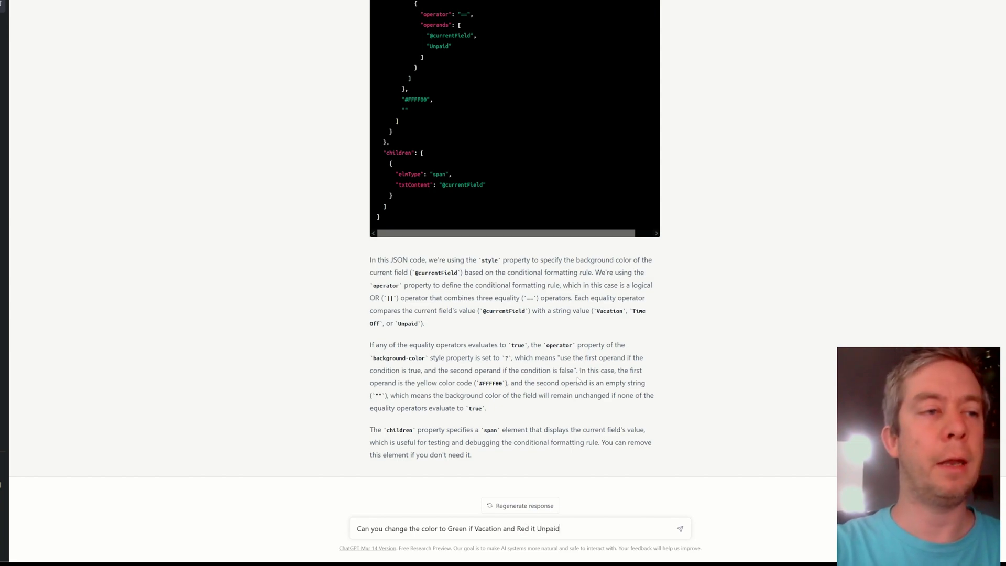
key("Return")
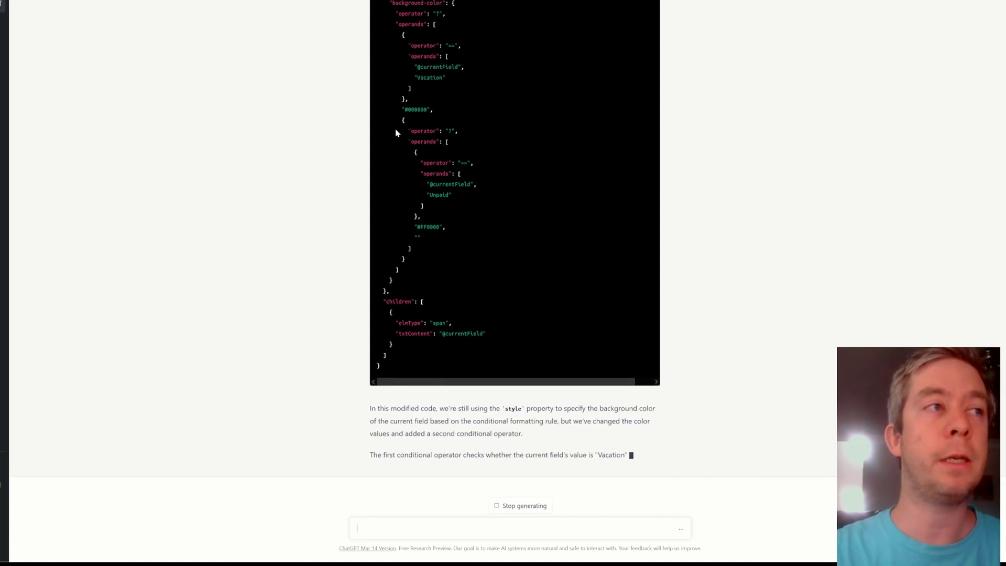
left_click_drag(391, 354, 372, 210)
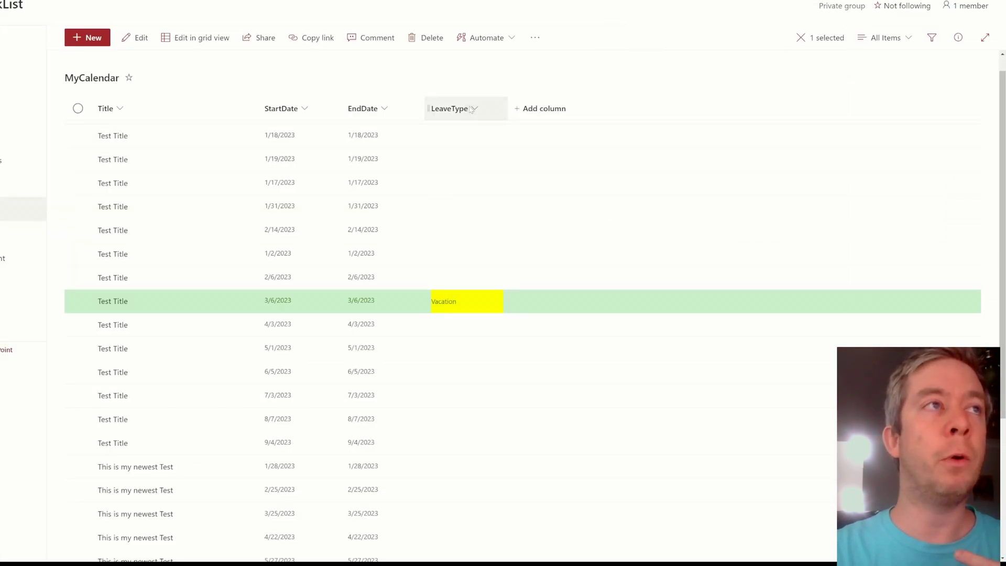
Replace the LeaveType column formatting with the green/red JSON, save it, and review the list.
left_click(449, 108)
mouse_move(467, 215)
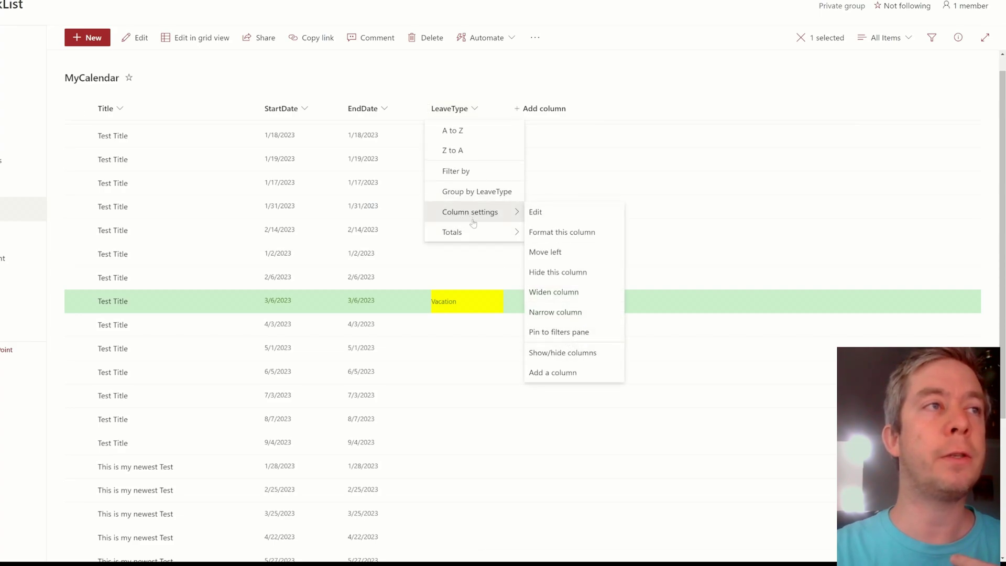
left_click(561, 231)
key("ctrl+a")
key("ctrl+v")
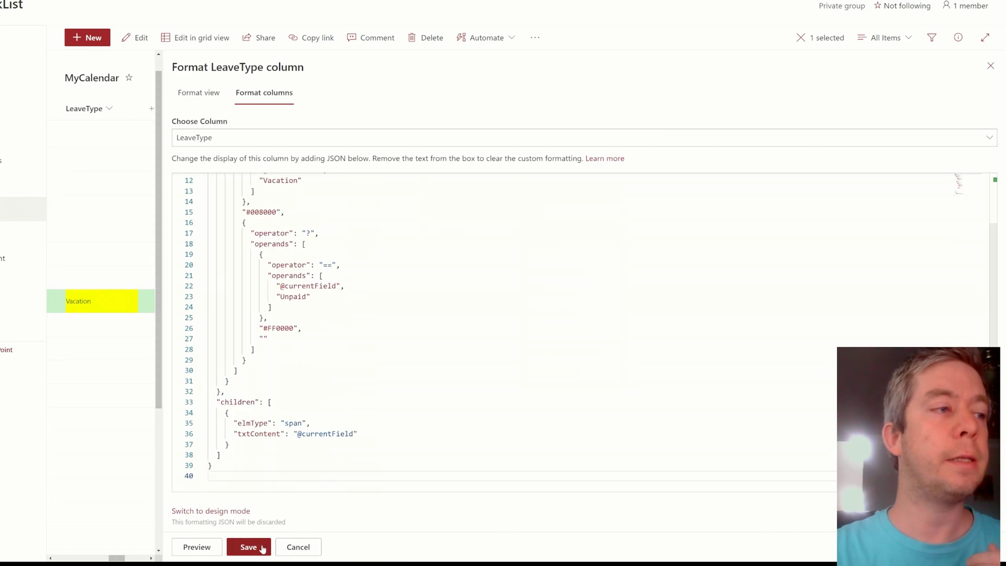
left_click(253, 547)
left_click(299, 546)
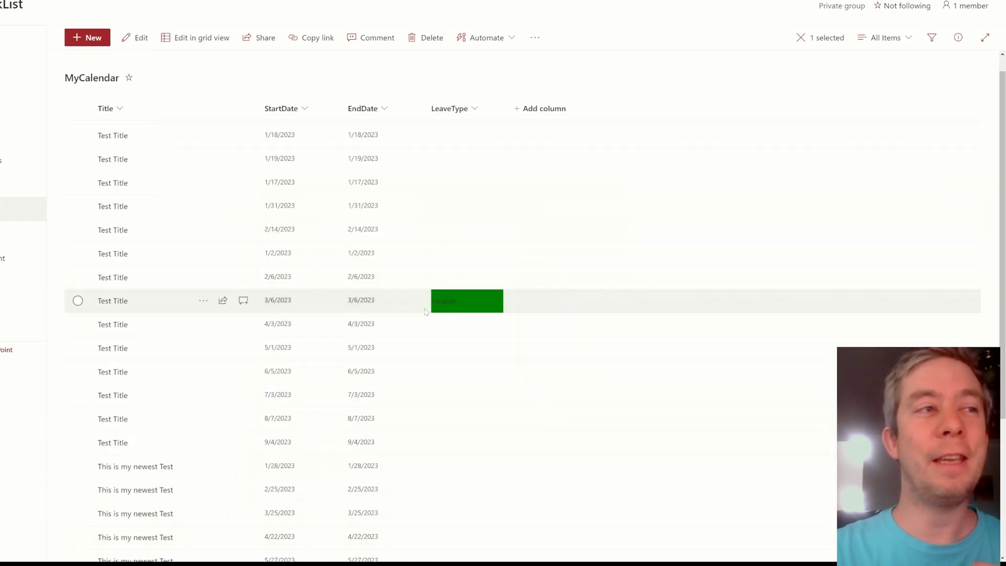
scroll(413, 424, "down", 3)
scroll(434, 445, "down", 1)
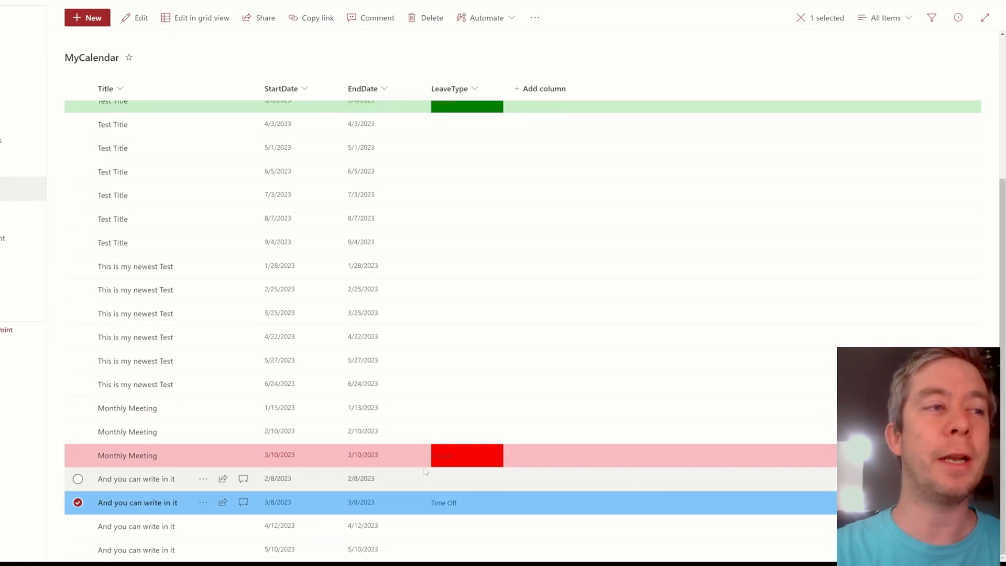
scroll(442, 137, "up", 2)
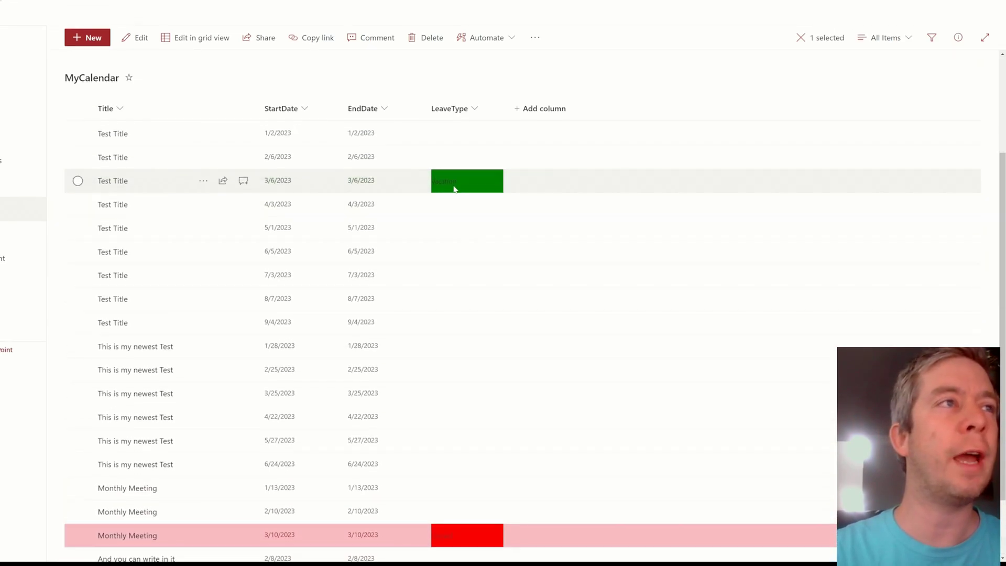
scroll(483, 367, "down", 3)
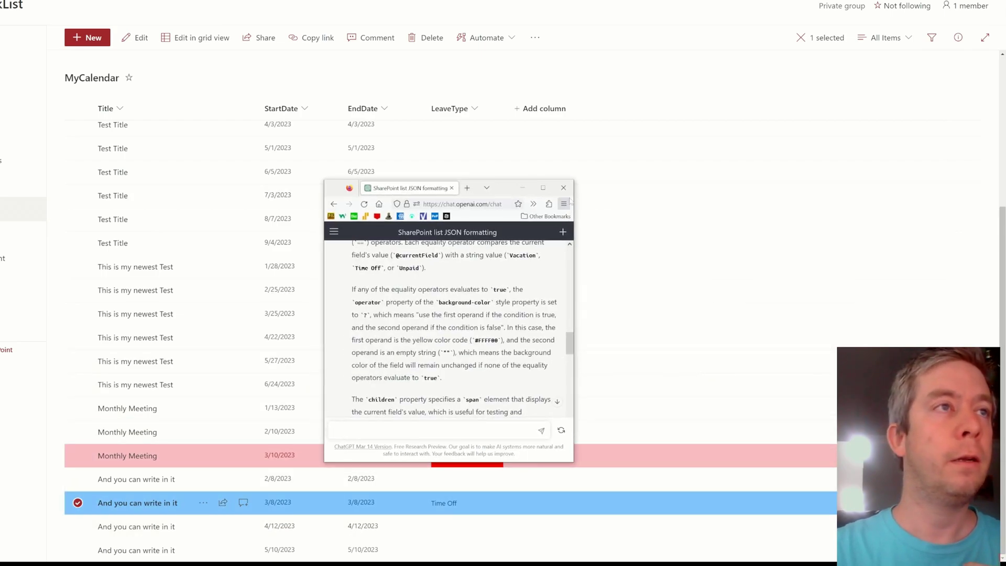
Ask ChatGPT 'Now can you make the font black' for the LeaveType formatting JSON.
scroll(406, 548, "down", 1)
left_click(401, 531)
type("NBo")
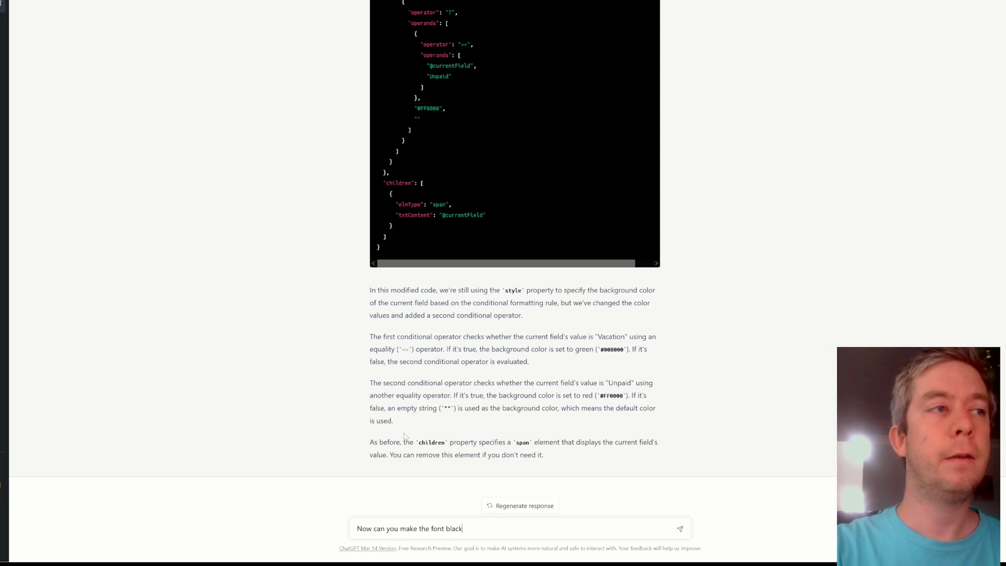
type("can you make the font black")
key("Return")
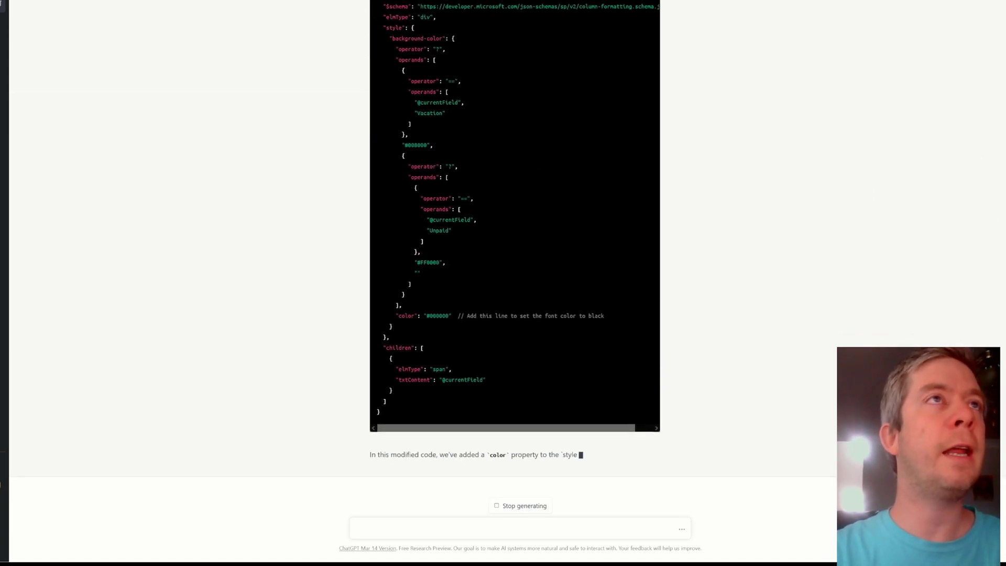
key("ctrl+Tab")
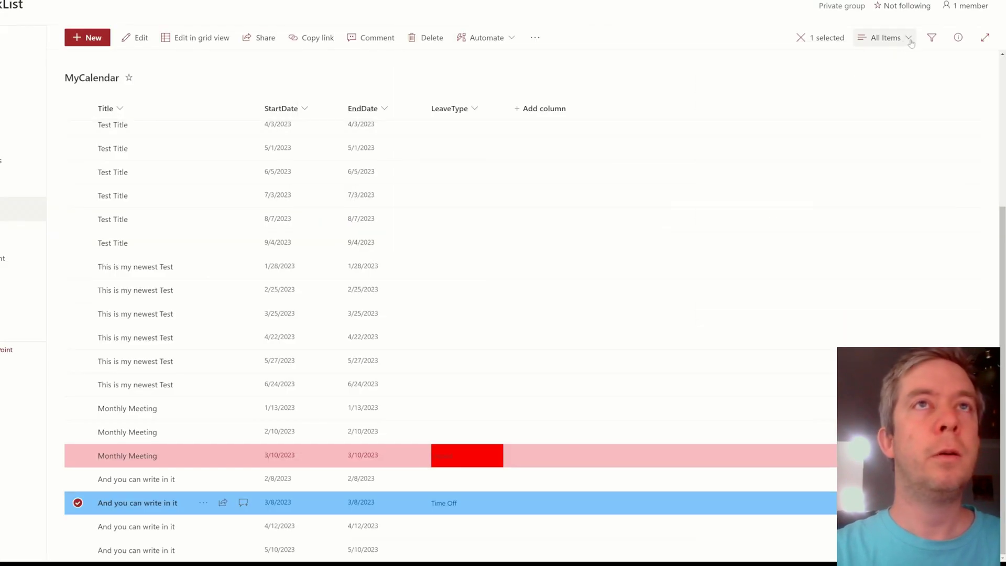
Open the LeaveType column's Format this column panel.
left_click(908, 39)
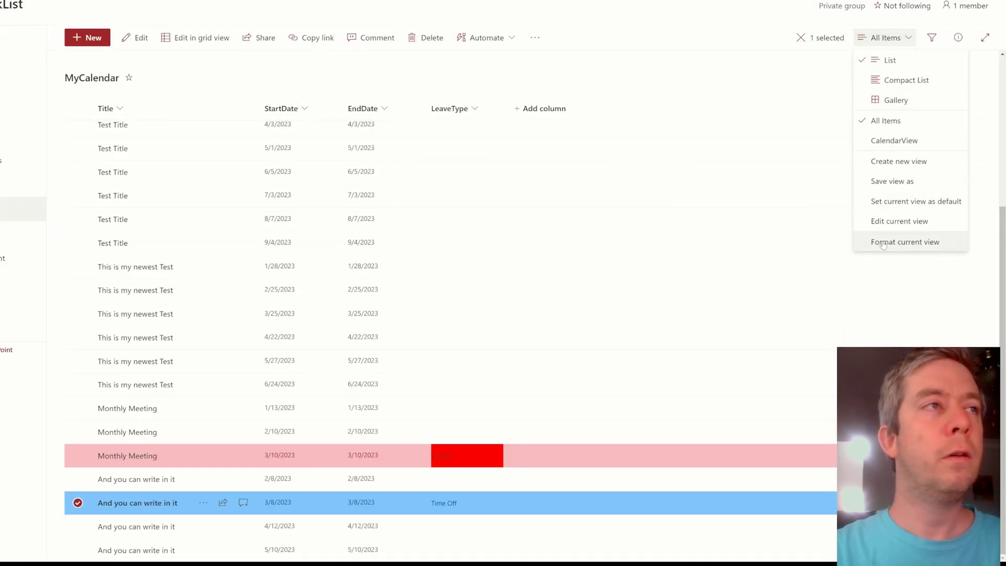
left_click(455, 109)
mouse_move(509, 220)
left_click(561, 232)
Replace the existing formatting JSON with ChatGPT's black-font JSON.
key("ctrl+a")
left_click_drag(325, 263, 306, 273)
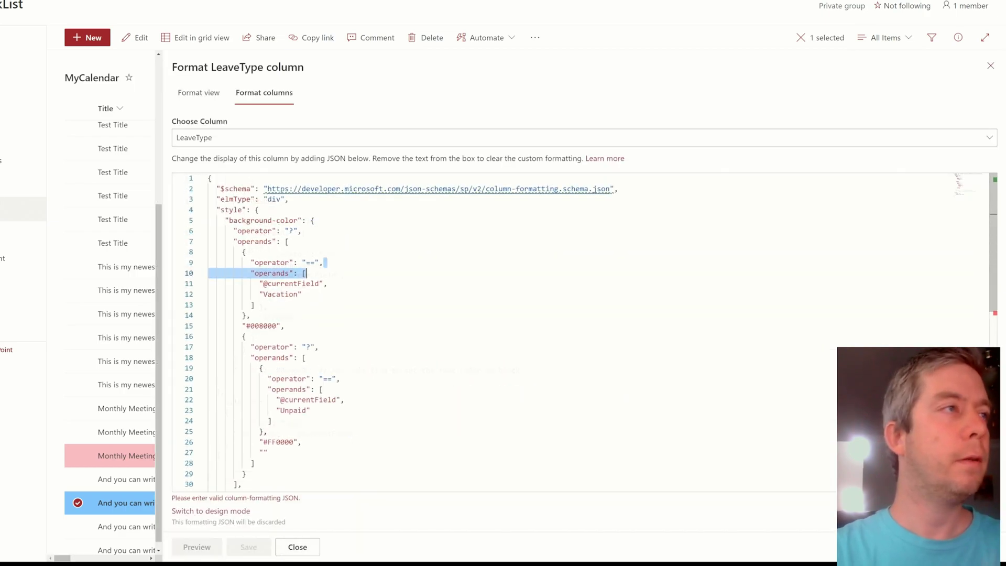
key("ctrl+a")
key("Delete")
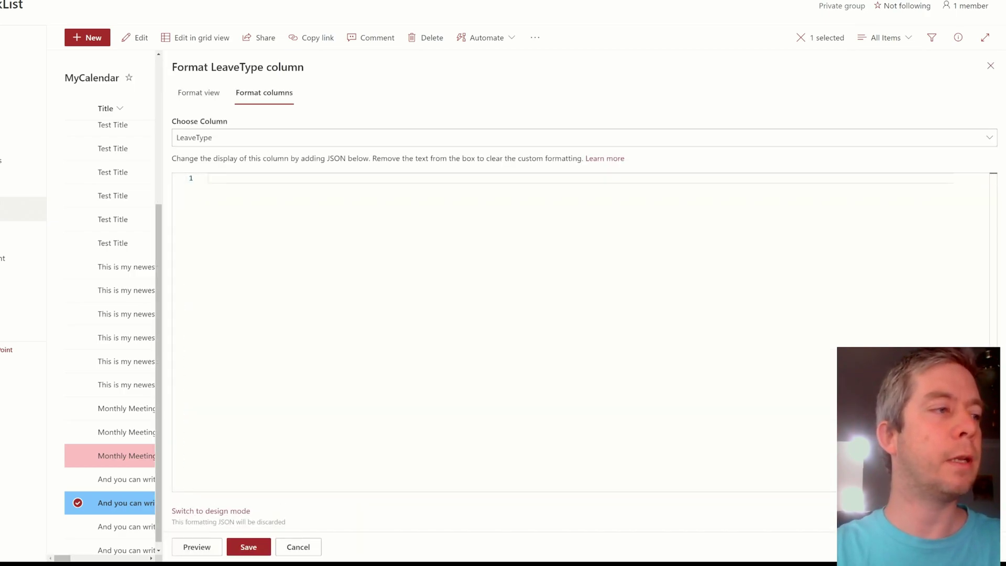
key("ctrl+v")
scroll(503, 330, "down", 3)
scroll(503, 330, "up", 6)
scroll(503, 330, "up", 2)
scroll(503, 330, "down", 5)
scroll(503, 330, "up", 5)
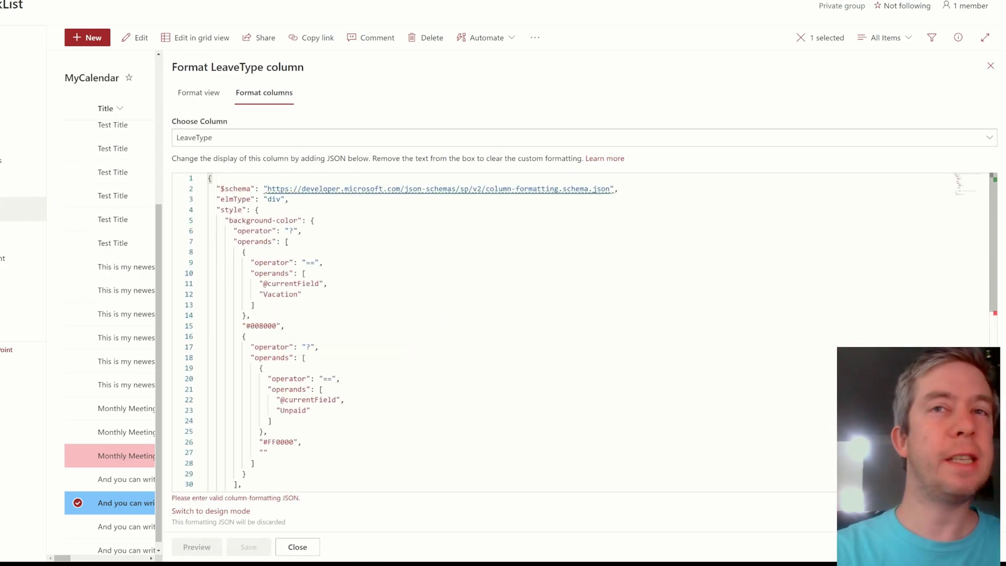
scroll(503, 330, "down", 8)
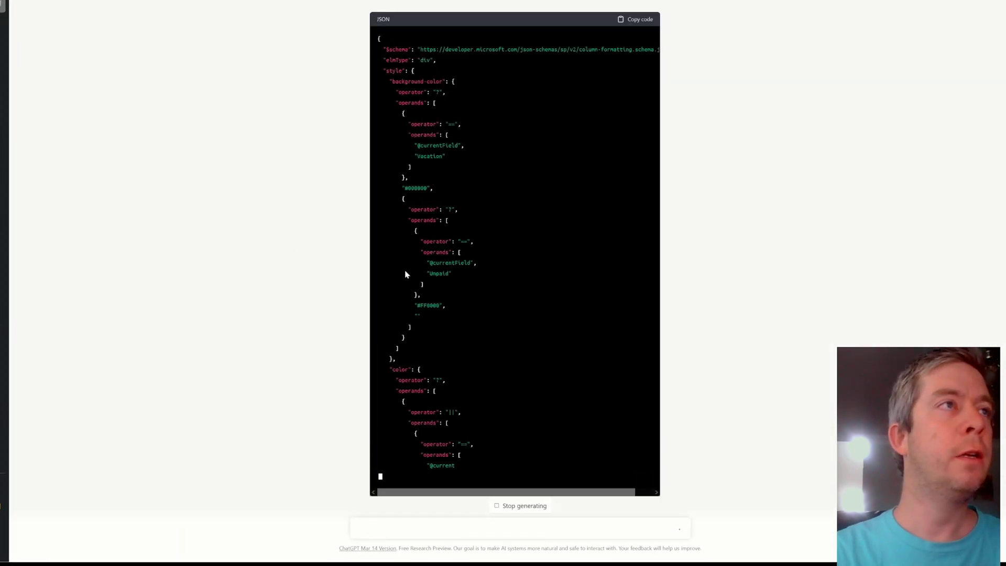
Copy the corrected black-font JSON code block from ChatGPT's reply.
scroll(405, 273, "up", 3)
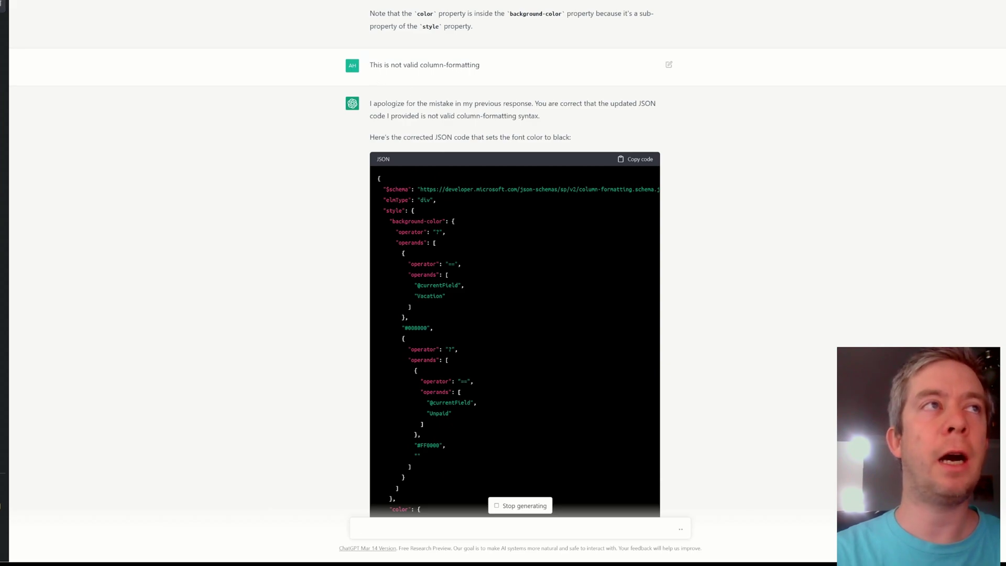
scroll(474, 209, "down", 4)
scroll(460, 147, "up", 1)
scroll(459, 147, "up", 1)
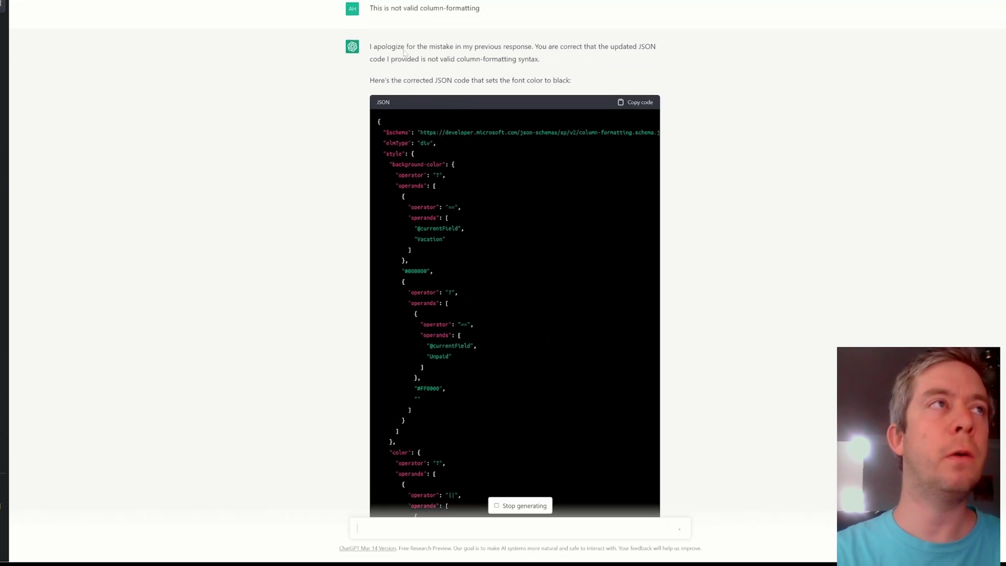
scroll(624, 83, "down", 1)
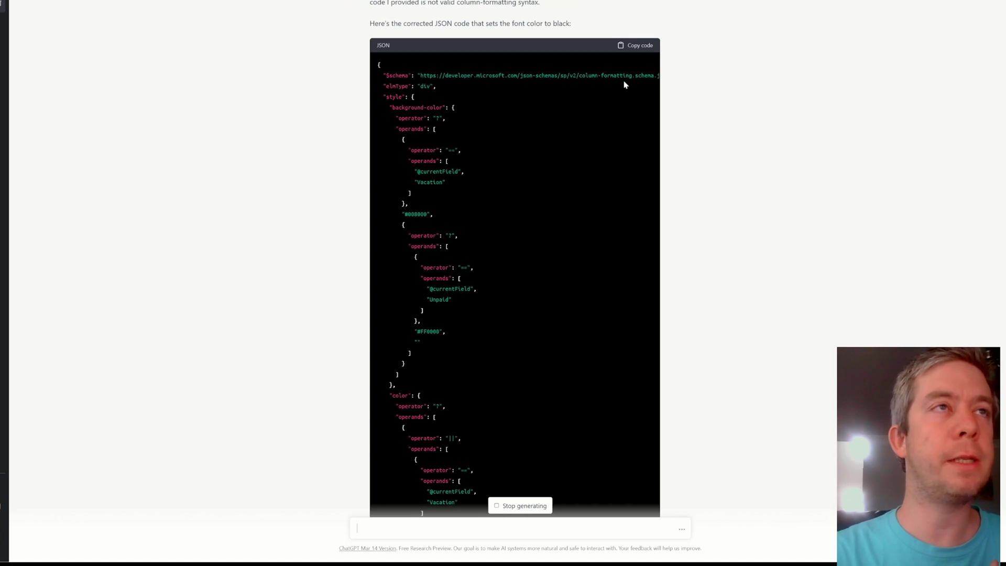
left_click(636, 46)
Overwrite the LeaveType formatting editor contents with the corrected black-font JSON.
key("alt+Tab")
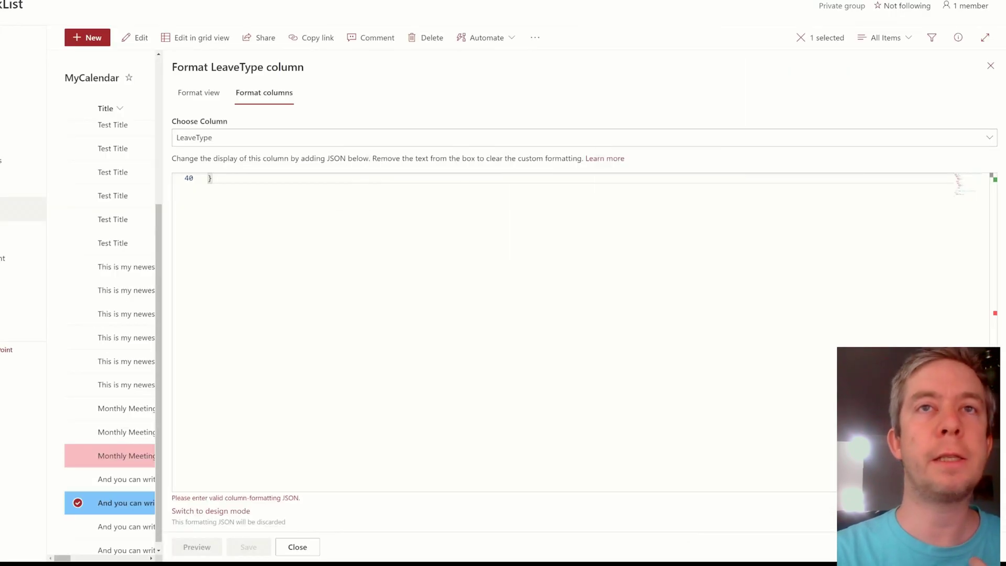
scroll(523, 314, "up", 5)
key("ctrl+a")
key("ctrl+v")
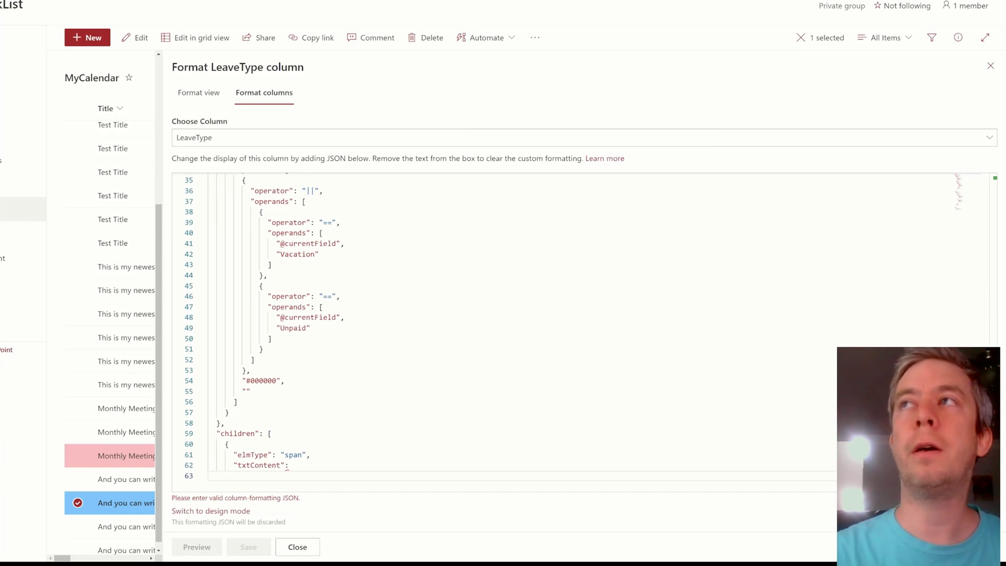
key("ctrl+a")
key("ctrl+v")
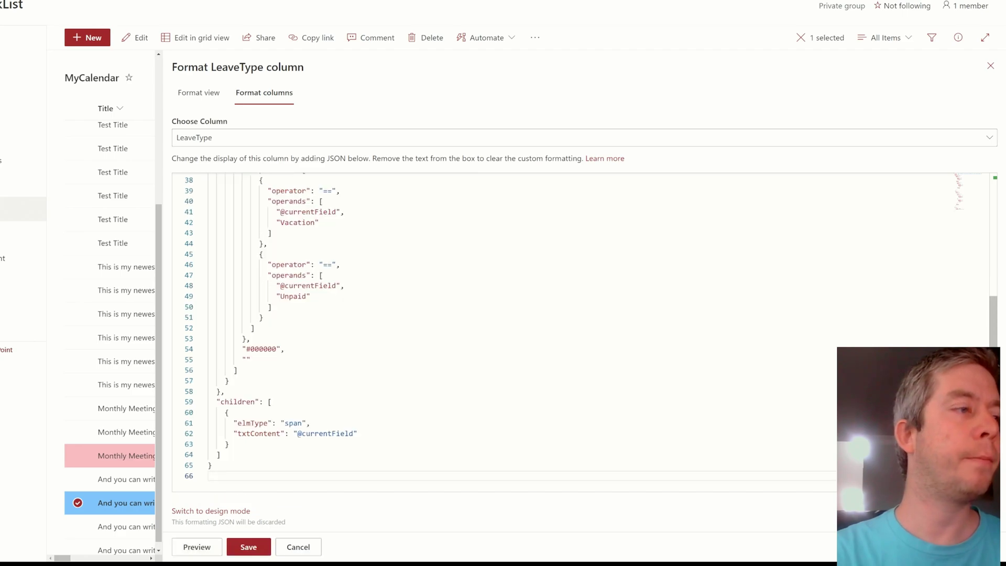
Save the LeaveType column formatting and close the panel to see Vacation green and Unpaid red.
left_click(249, 546)
left_click(298, 546)
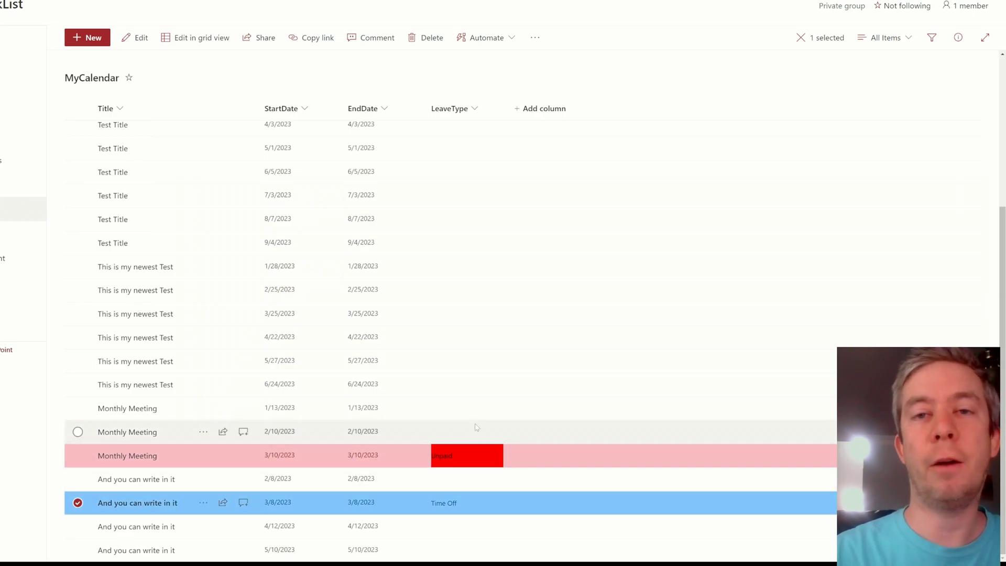
scroll(490, 370, "up", 4)
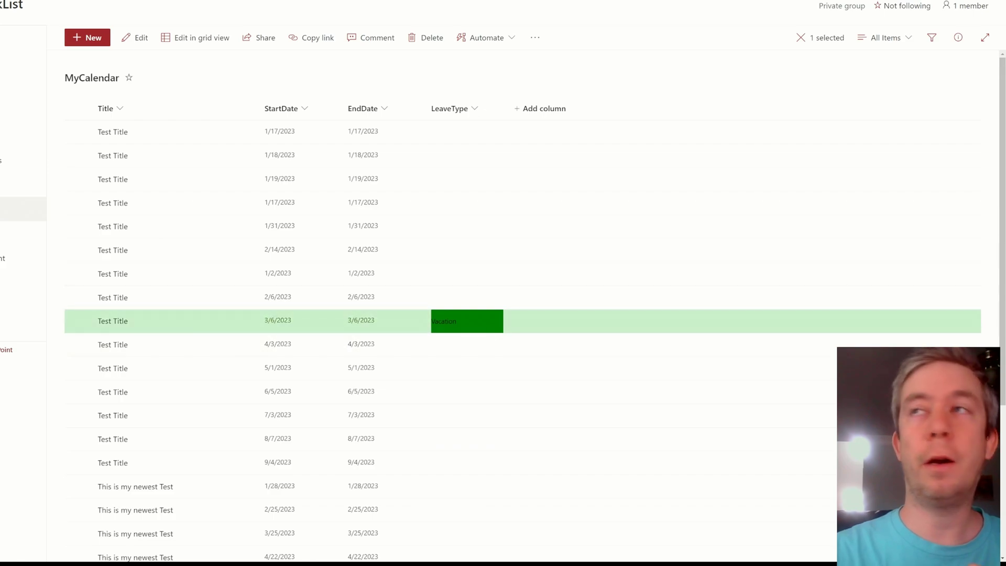
key("alt+Tab")
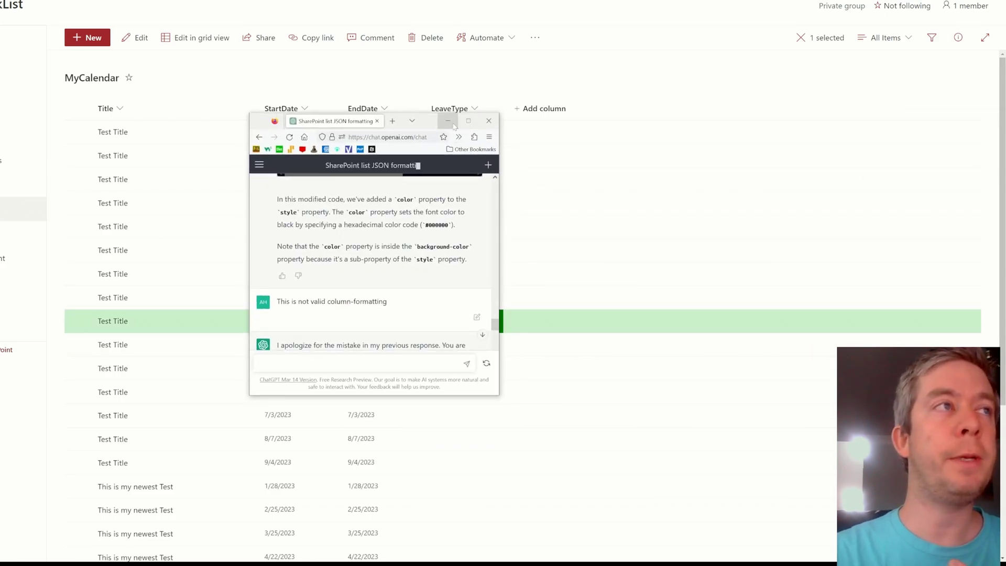
left_click(468, 121)
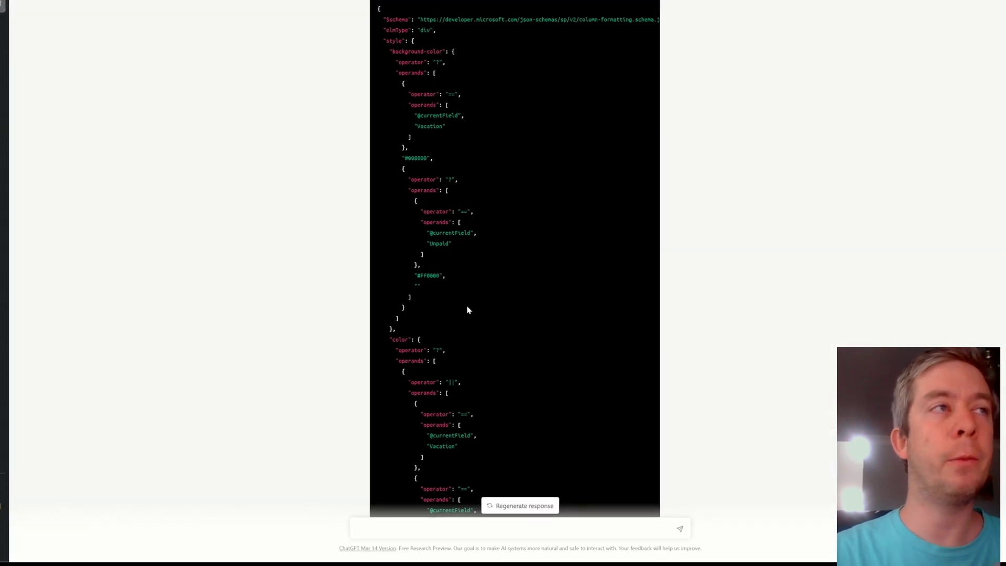
scroll(477, 263, "up", 5)
scroll(477, 264, "up", 15)
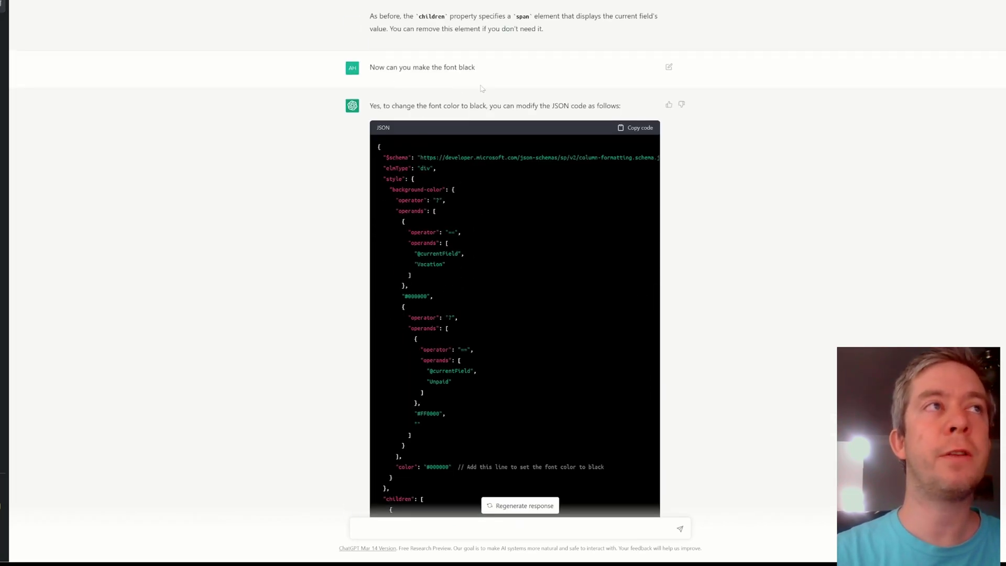
scroll(449, 220, "down", 4)
scroll(449, 220, "down", 3)
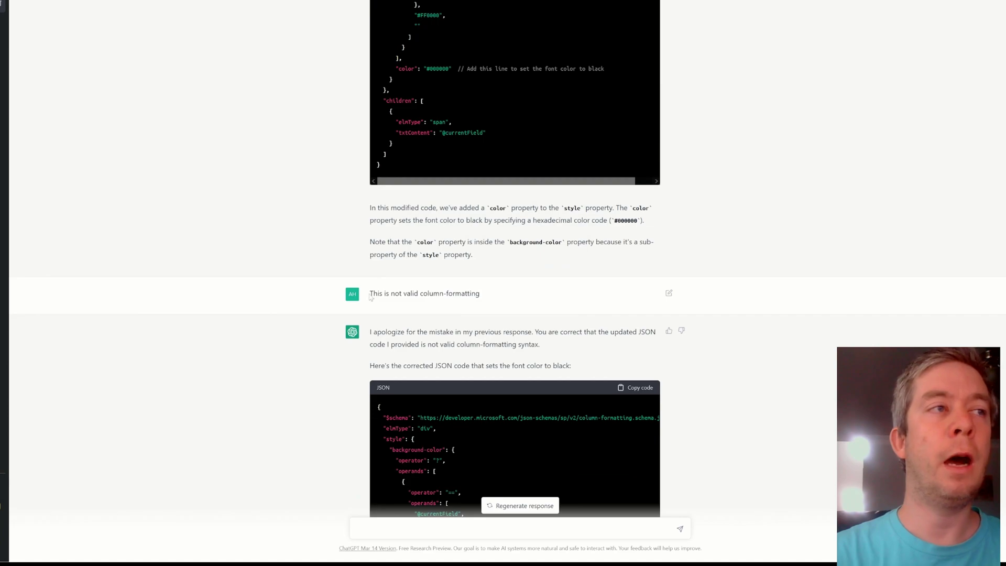
left_click_drag(370, 296, 486, 295)
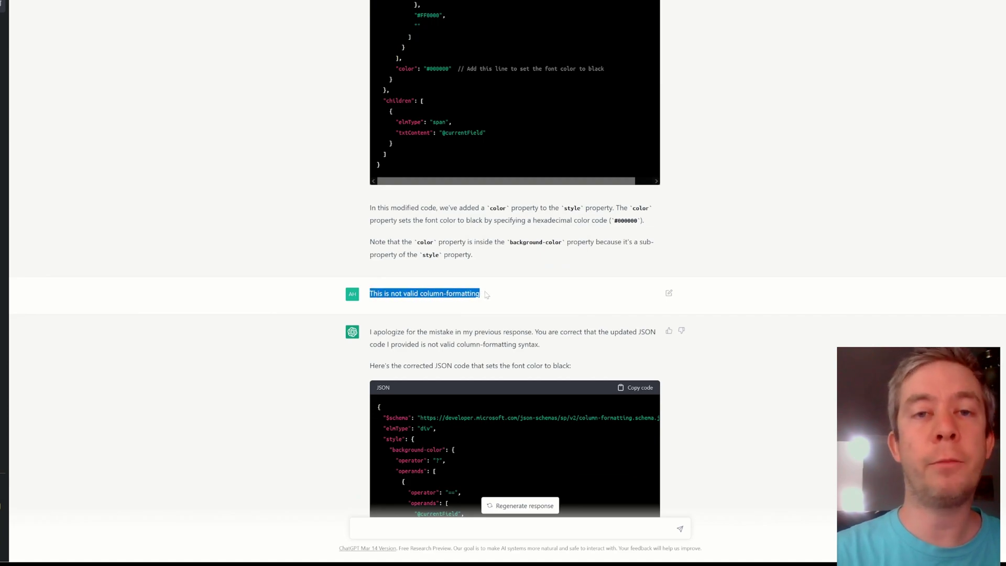
scroll(486, 295, "down", 8)
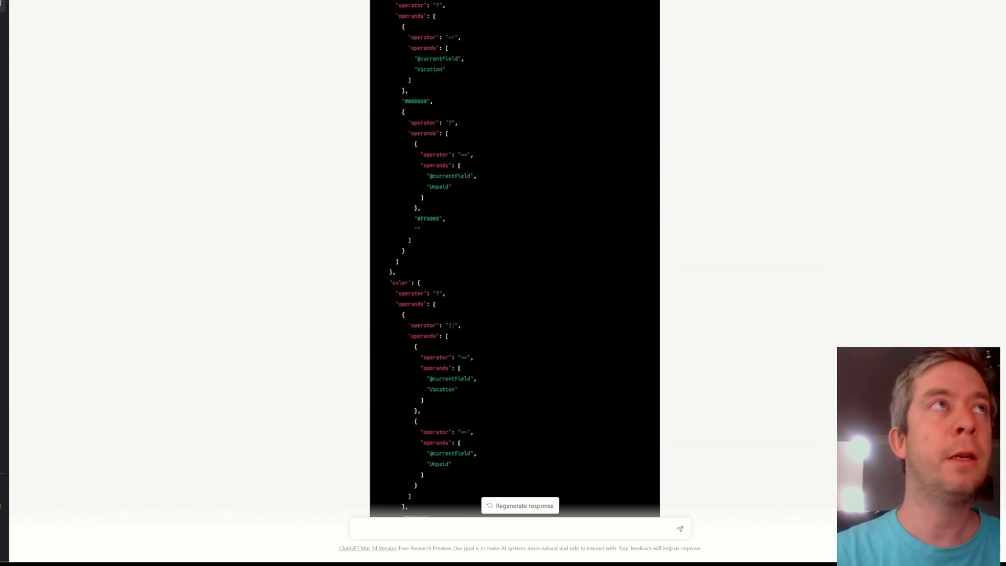